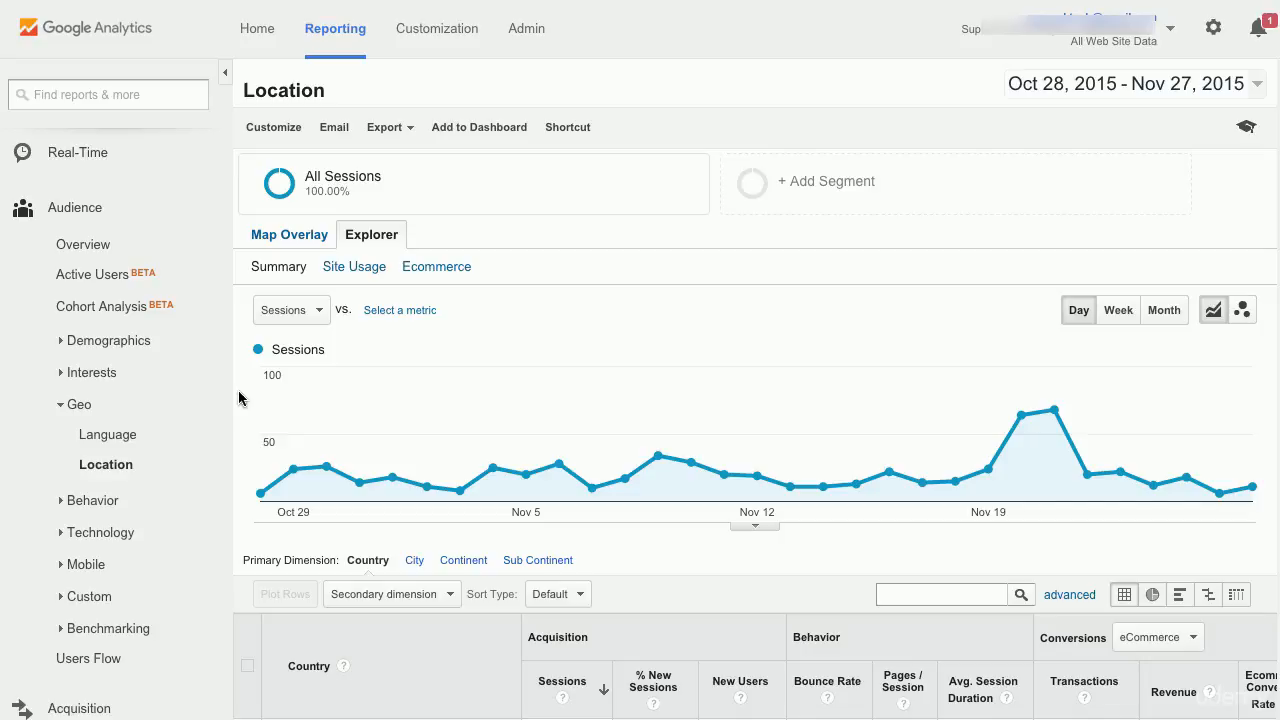
- Drill down into United States in the country breakdown of the Location report
{"action": "scroll", "coordinate": [238, 398], "scroll_direction": "down", "scroll_amount": 4}
{"action": "scroll", "coordinate": [238, 398], "scroll_direction": "down", "scroll_amount": 2}
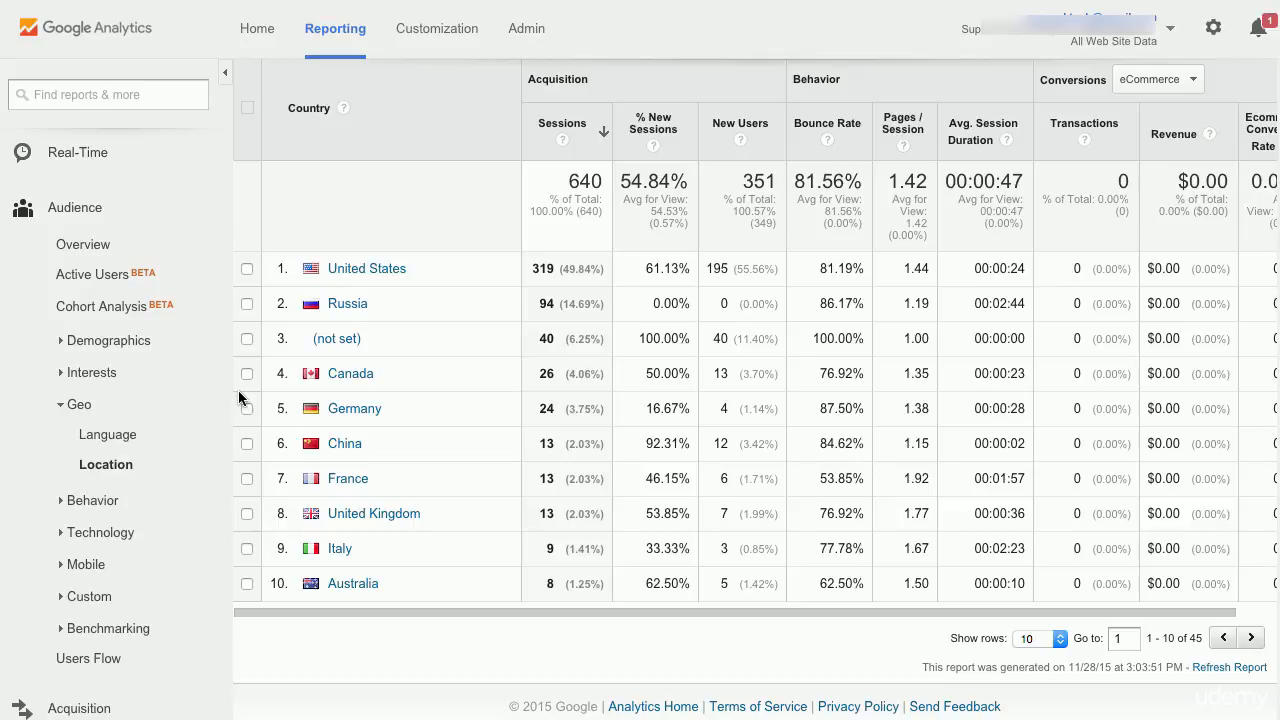
{"action": "left_click", "coordinate": [348, 270]}
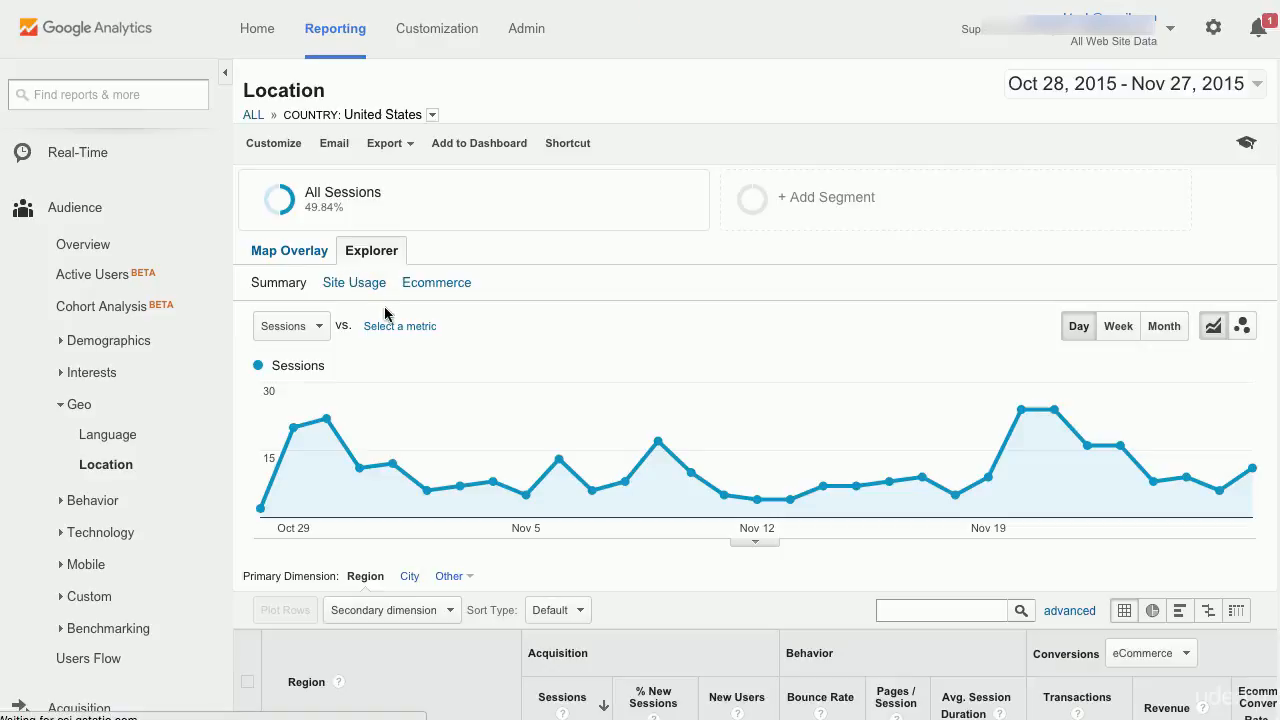
- Drill down further into the New Hampshire region within the United States
{"action": "scroll", "coordinate": [395, 326], "scroll_direction": "down", "scroll_amount": 5}
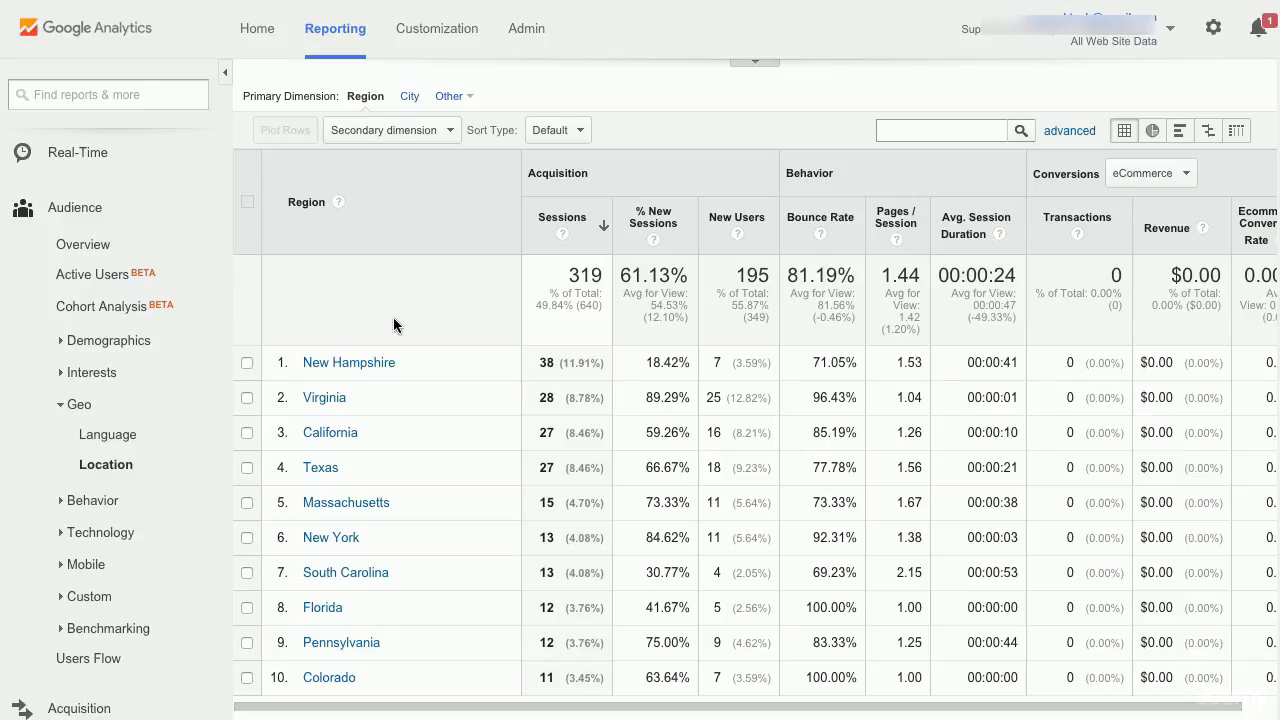
{"action": "left_click", "coordinate": [363, 364]}
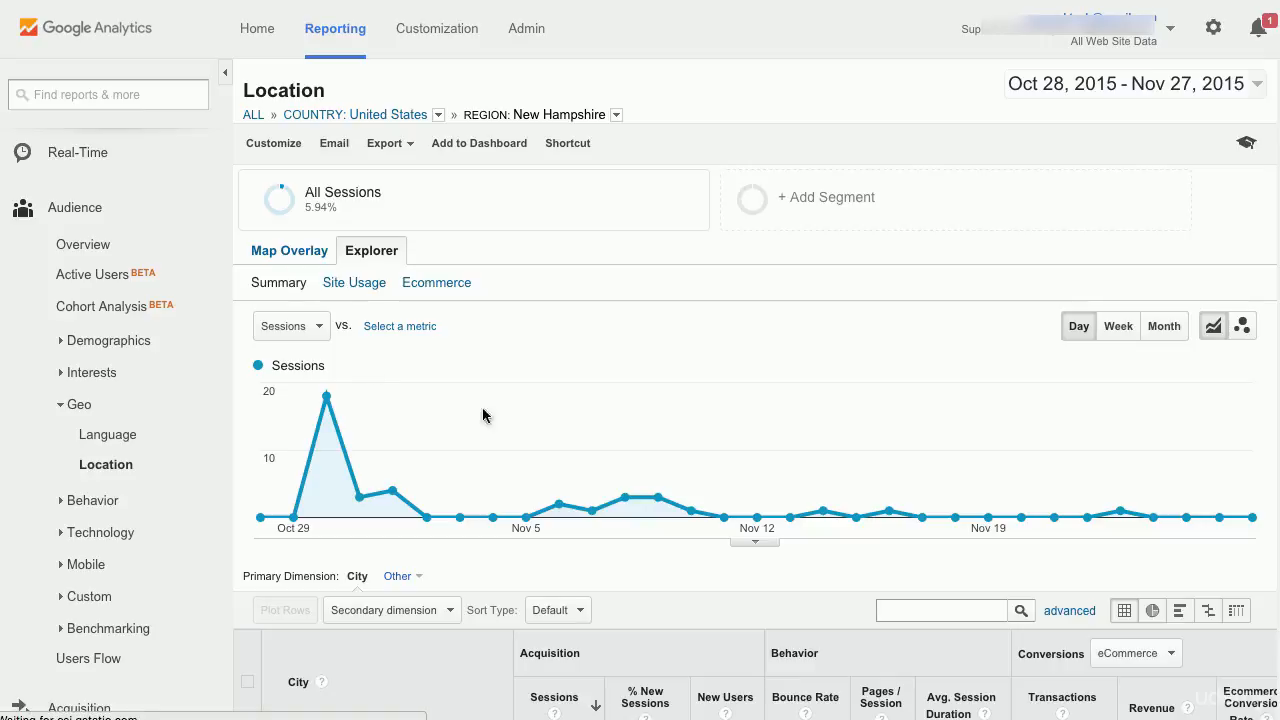
- Drill down into the Dover city of New Hampshire and review its report
{"action": "scroll", "coordinate": [486, 414], "scroll_direction": "down", "scroll_amount": 4}
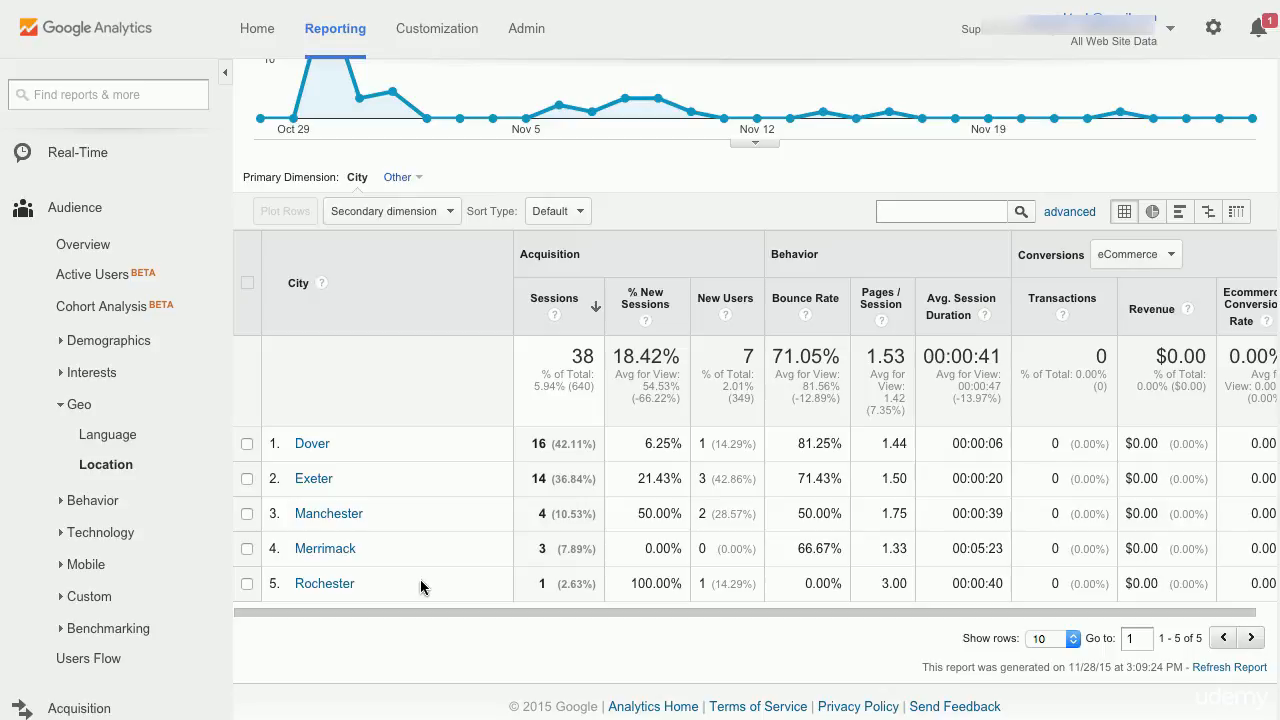
{"action": "left_click", "coordinate": [314, 444]}
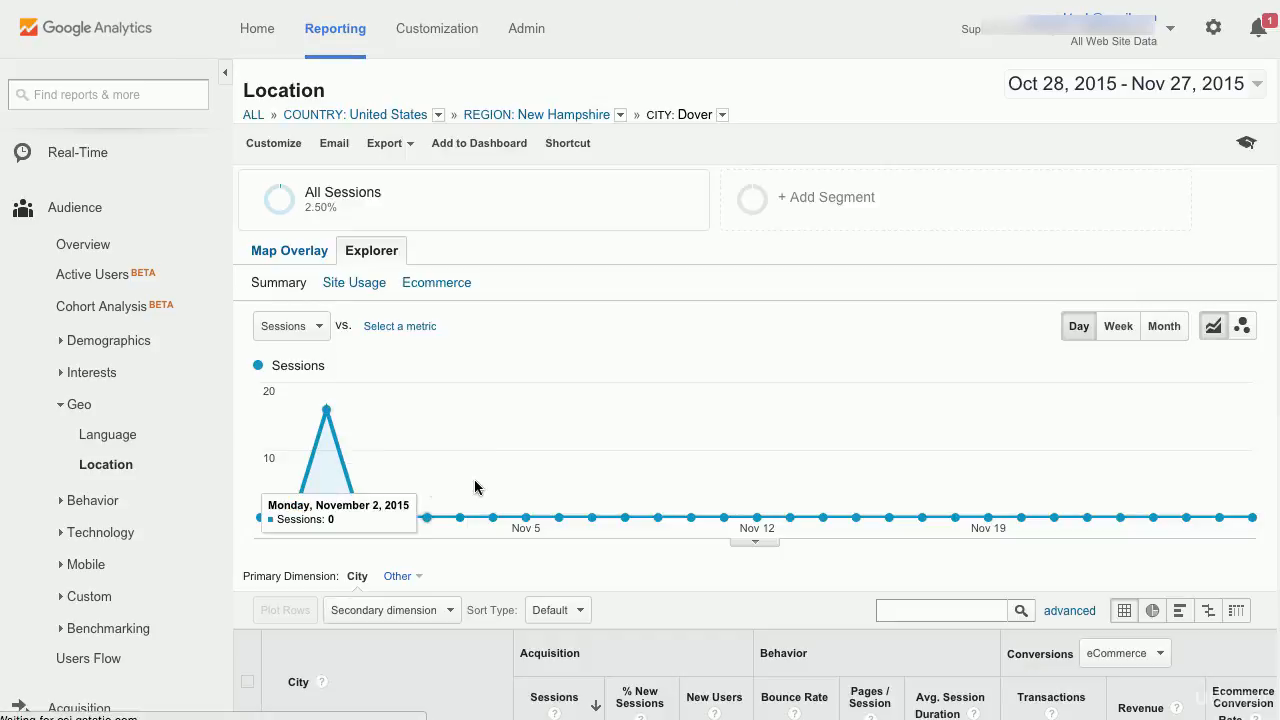
{"action": "scroll", "coordinate": [474, 479], "scroll_direction": "down", "scroll_amount": 3}
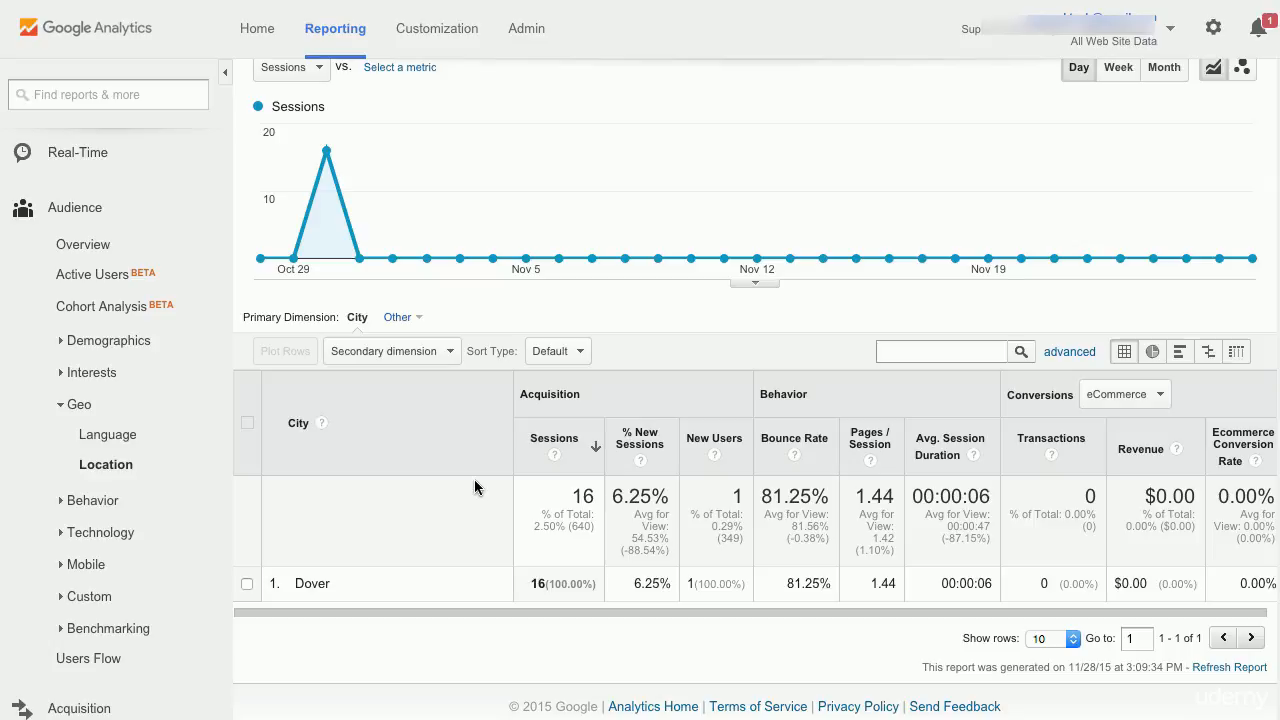
{"action": "scroll", "coordinate": [474, 479], "scroll_direction": "up", "scroll_amount": 3}
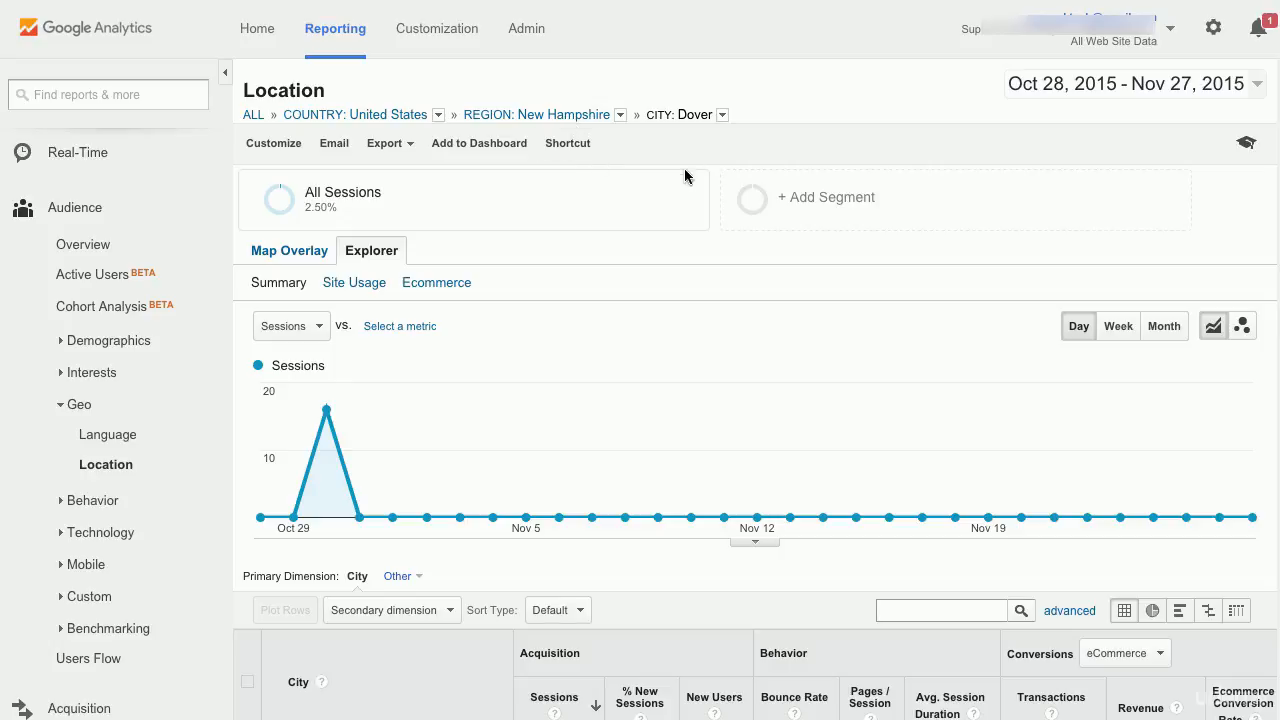
- Return to the United States level of the Location report and expand the Behavior report group
{"action": "left_click", "coordinate": [721, 115]}
{"action": "left_click", "coordinate": [366, 113]}
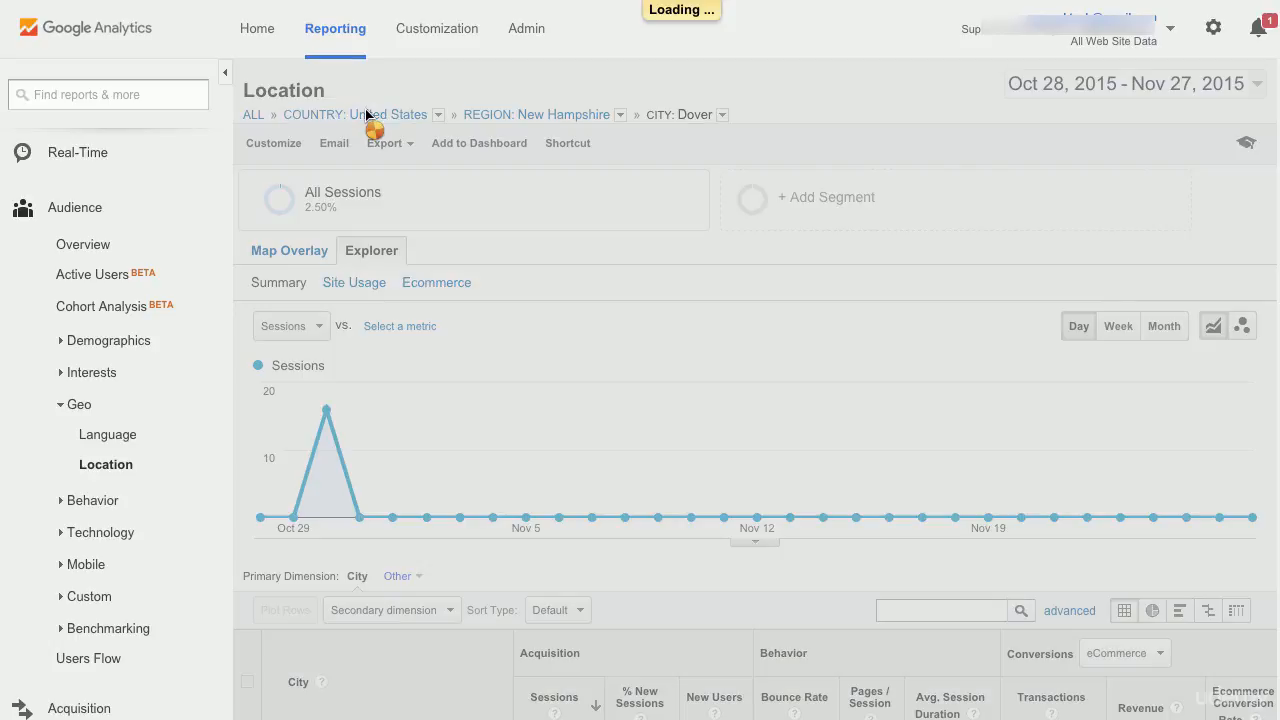
{"action": "scroll", "coordinate": [514, 284], "scroll_direction": "down", "scroll_amount": 2}
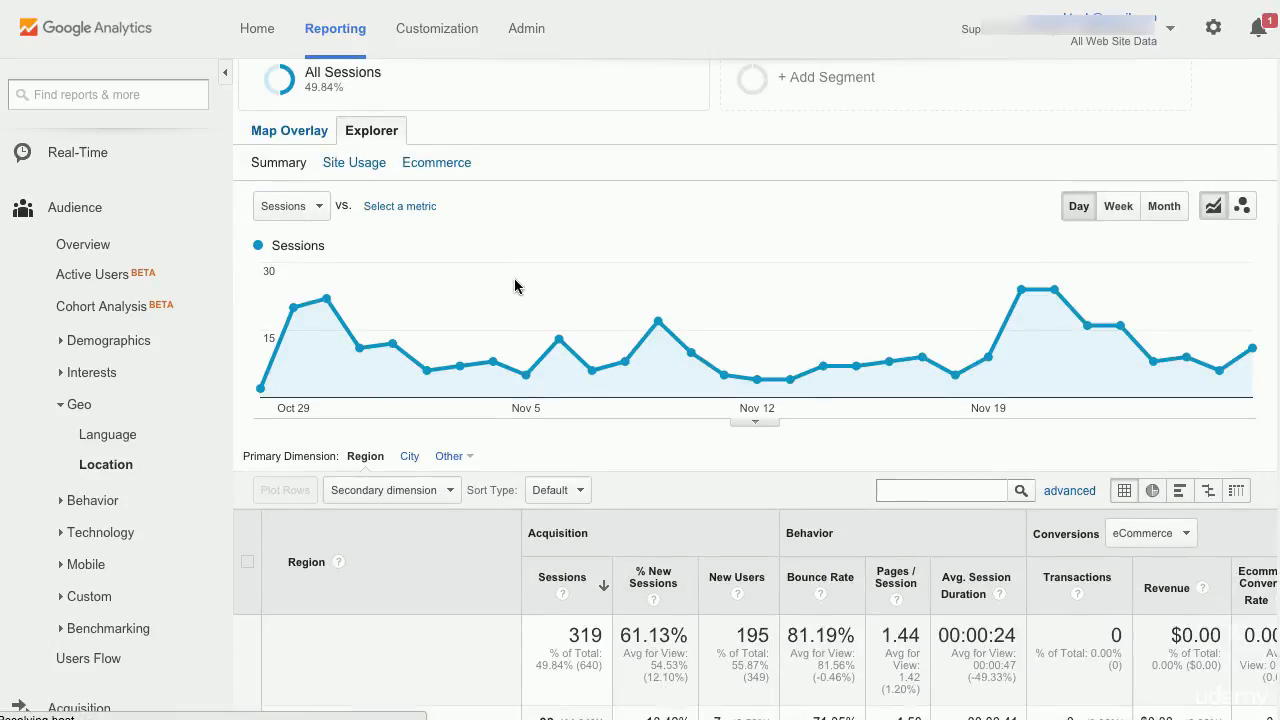
{"action": "scroll", "coordinate": [514, 286], "scroll_direction": "down", "scroll_amount": 1}
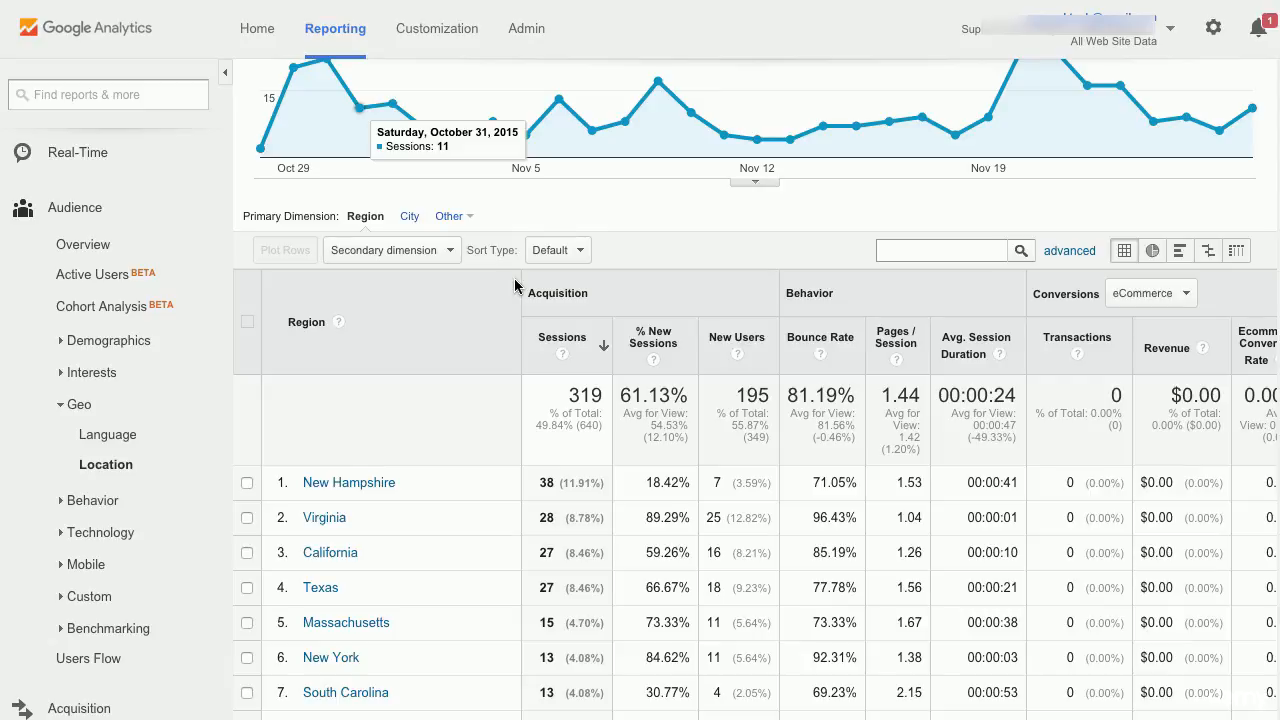
{"action": "left_click", "coordinate": [86, 503]}
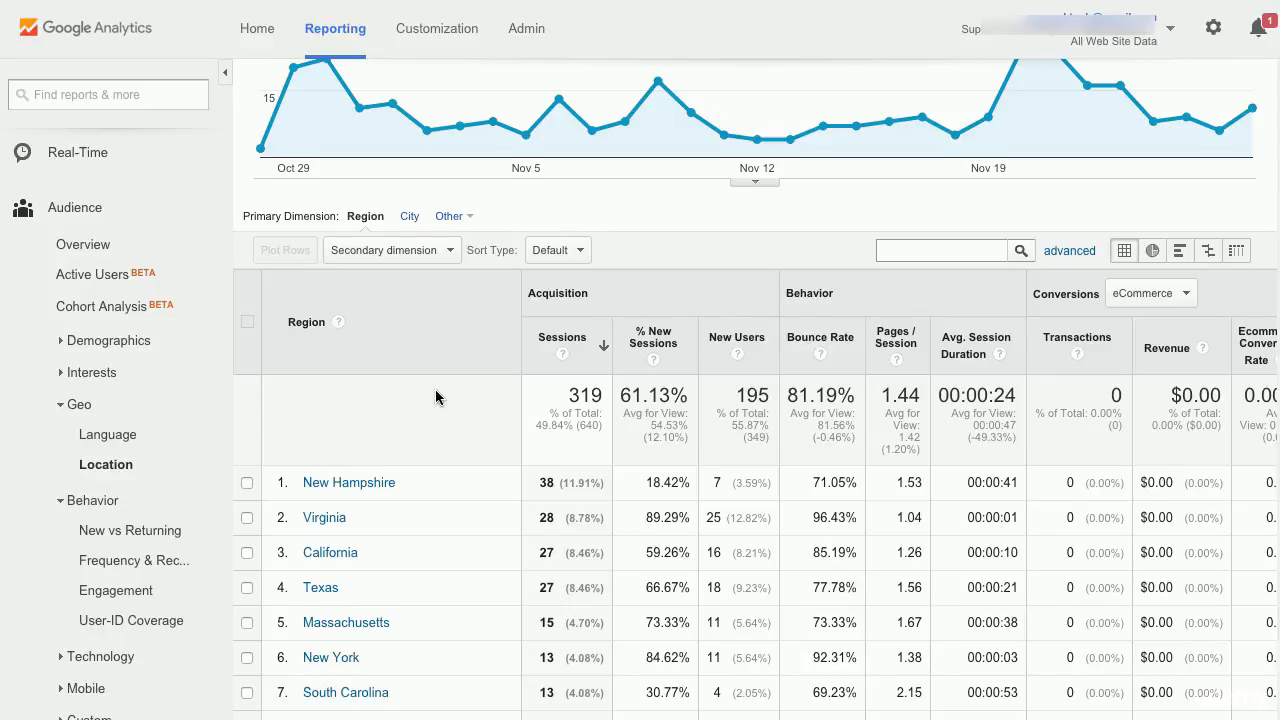
{"action": "scroll", "coordinate": [435, 392], "scroll_direction": "up", "scroll_amount": 4}
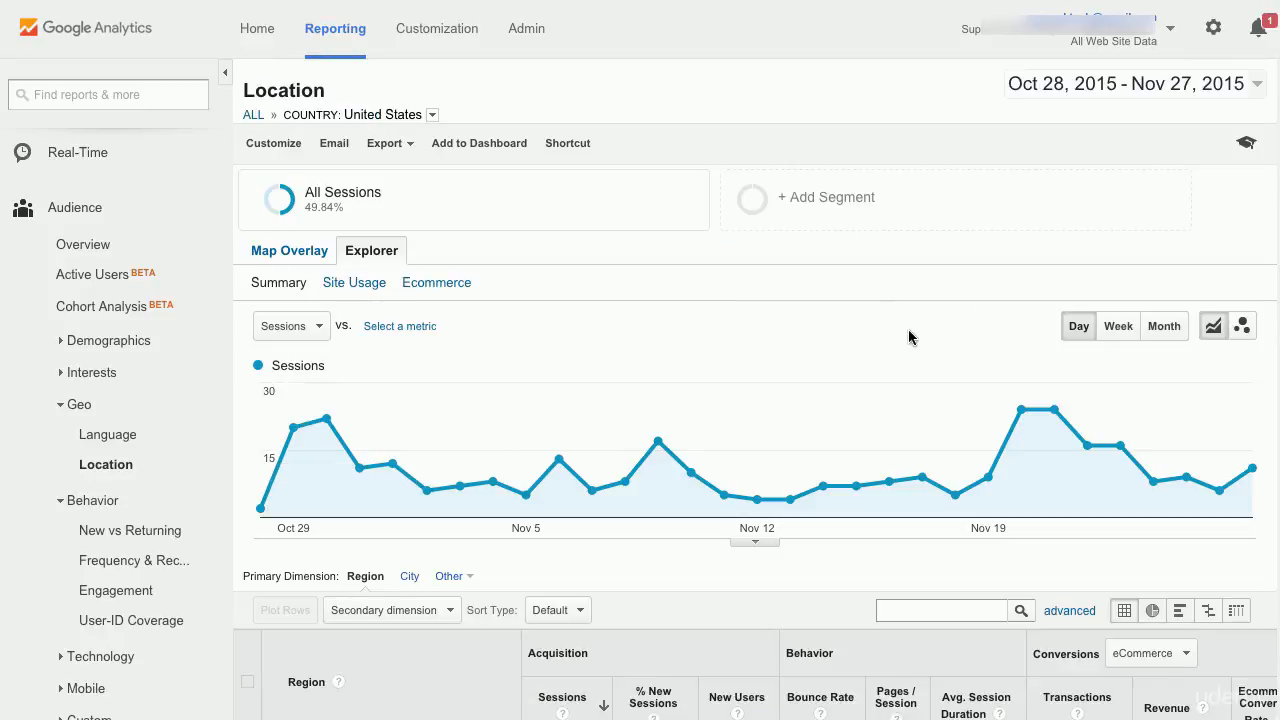
- Start a new segment and name it NH Traffic
{"action": "left_click", "coordinate": [848, 198]}
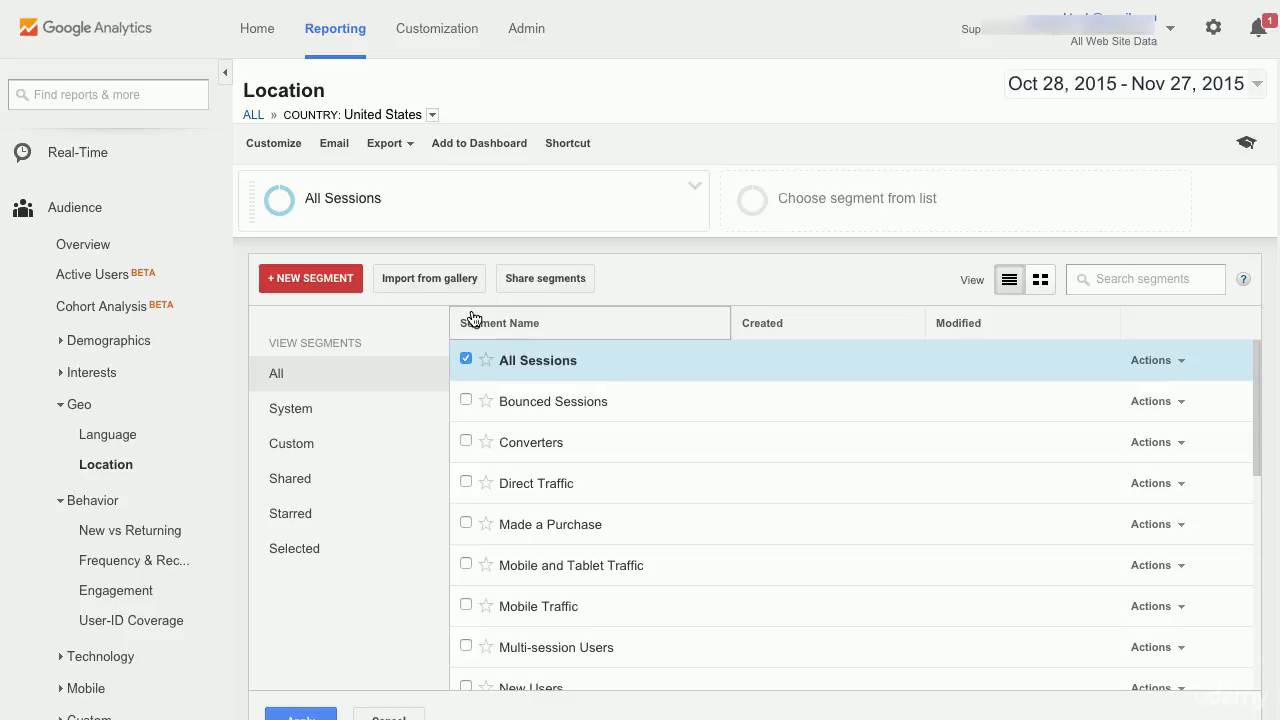
{"action": "left_click", "coordinate": [326, 284]}
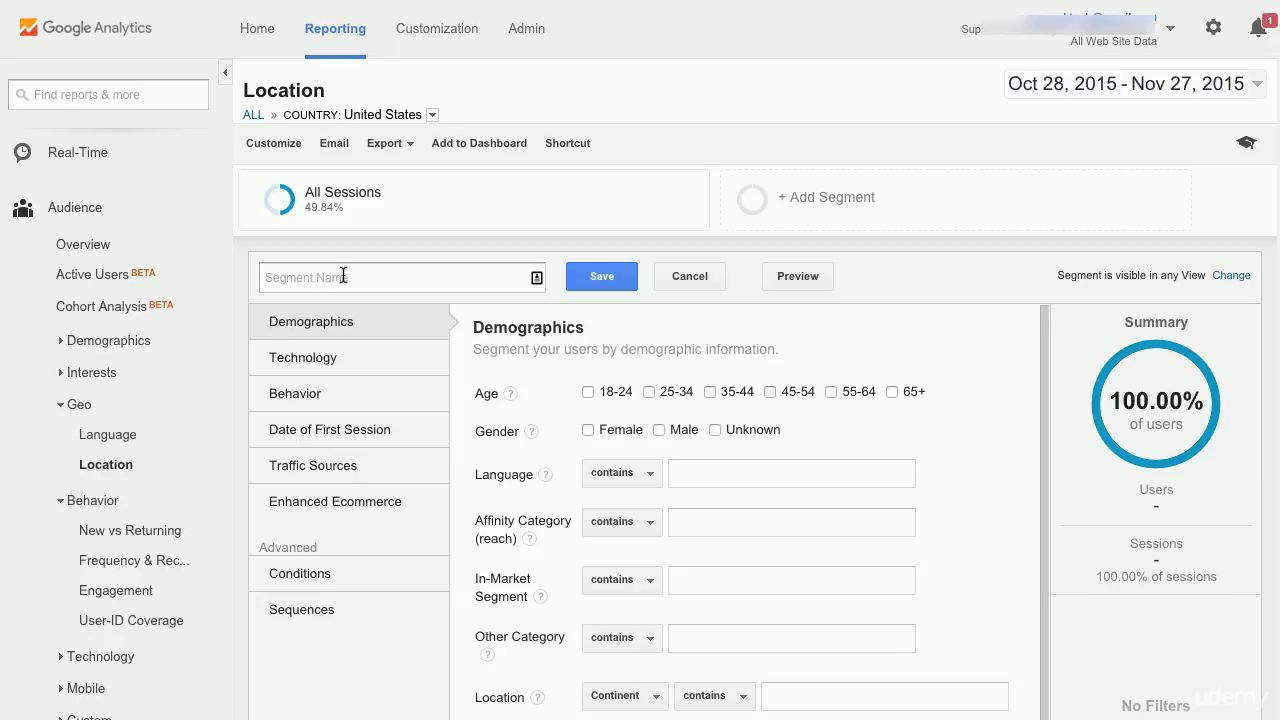
{"action": "type", "text": "NH Traffic"}
- Browse the segment editor's condition categories, ending back at Demographics
{"action": "left_click", "coordinate": [349, 360]}
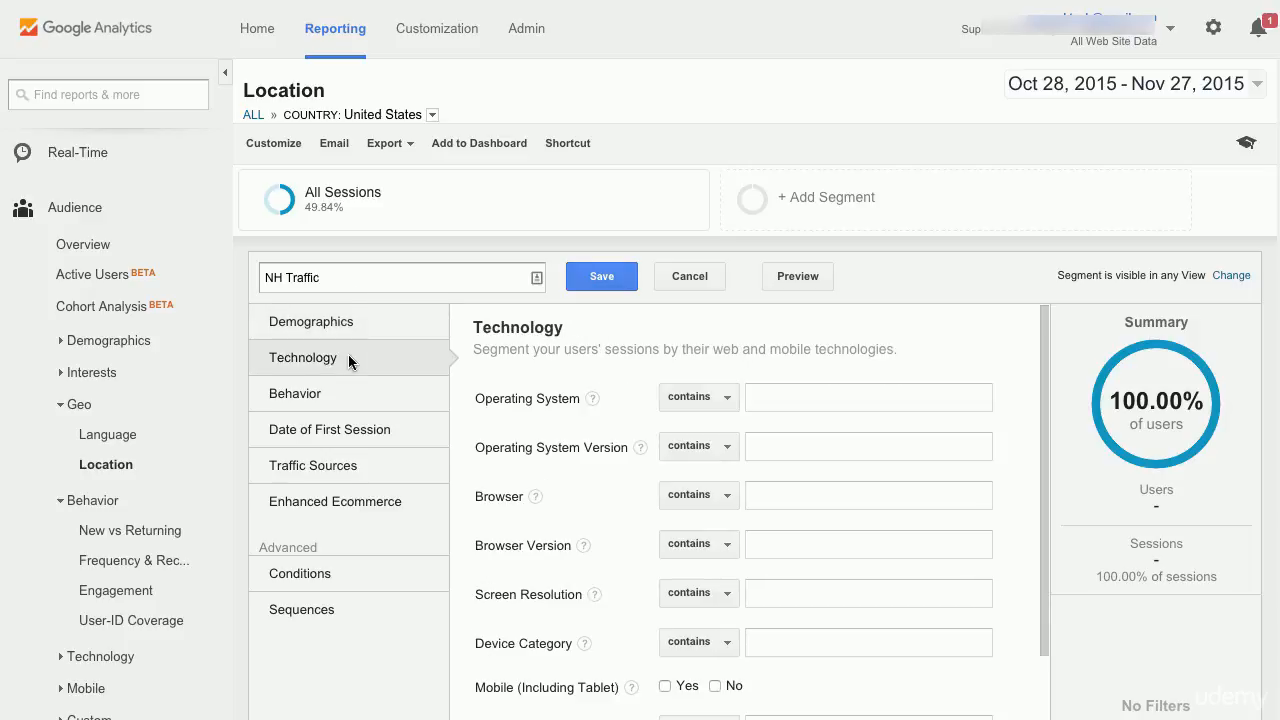
{"action": "left_click", "coordinate": [348, 393]}
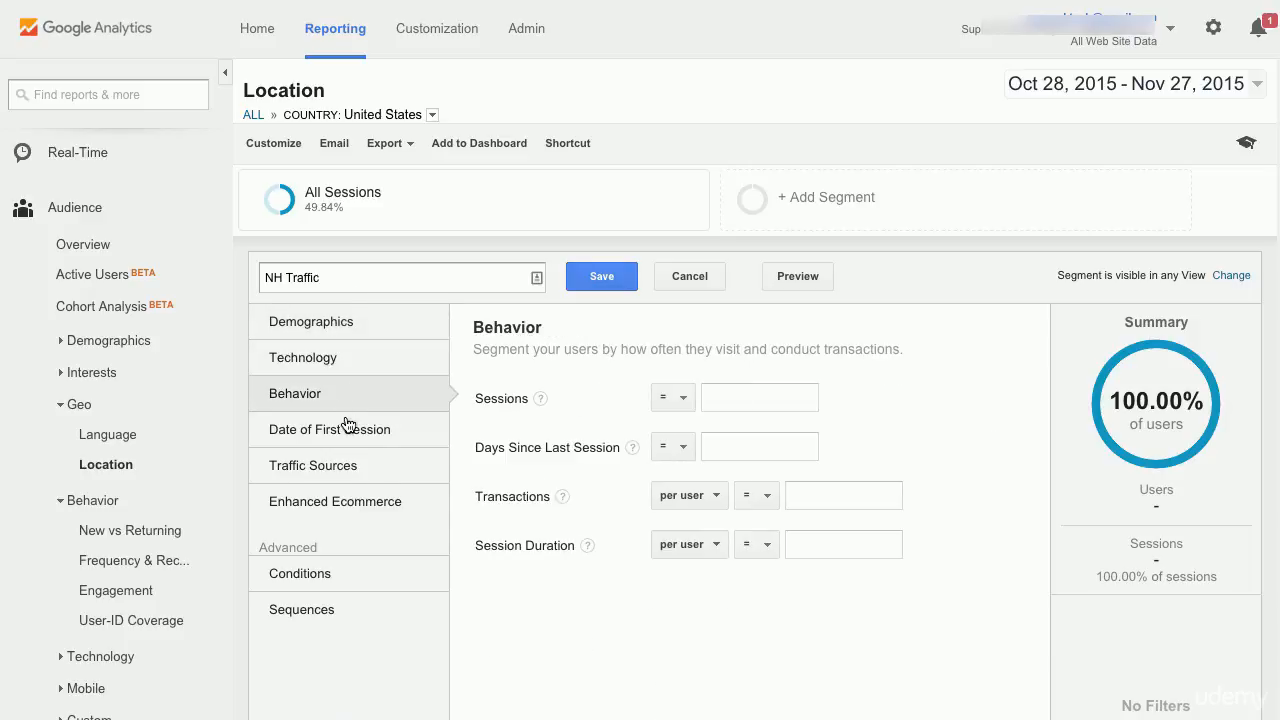
{"action": "left_click", "coordinate": [348, 429]}
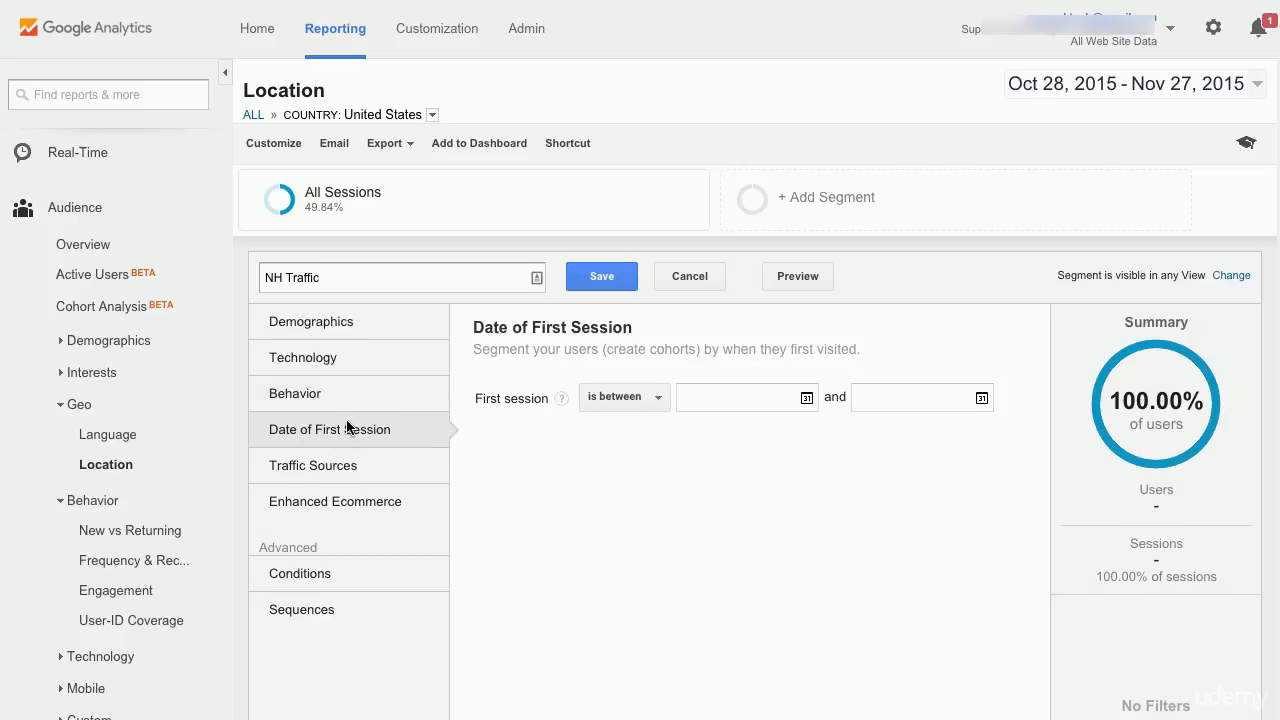
{"action": "left_click", "coordinate": [352, 479]}
{"action": "left_click", "coordinate": [351, 491]}
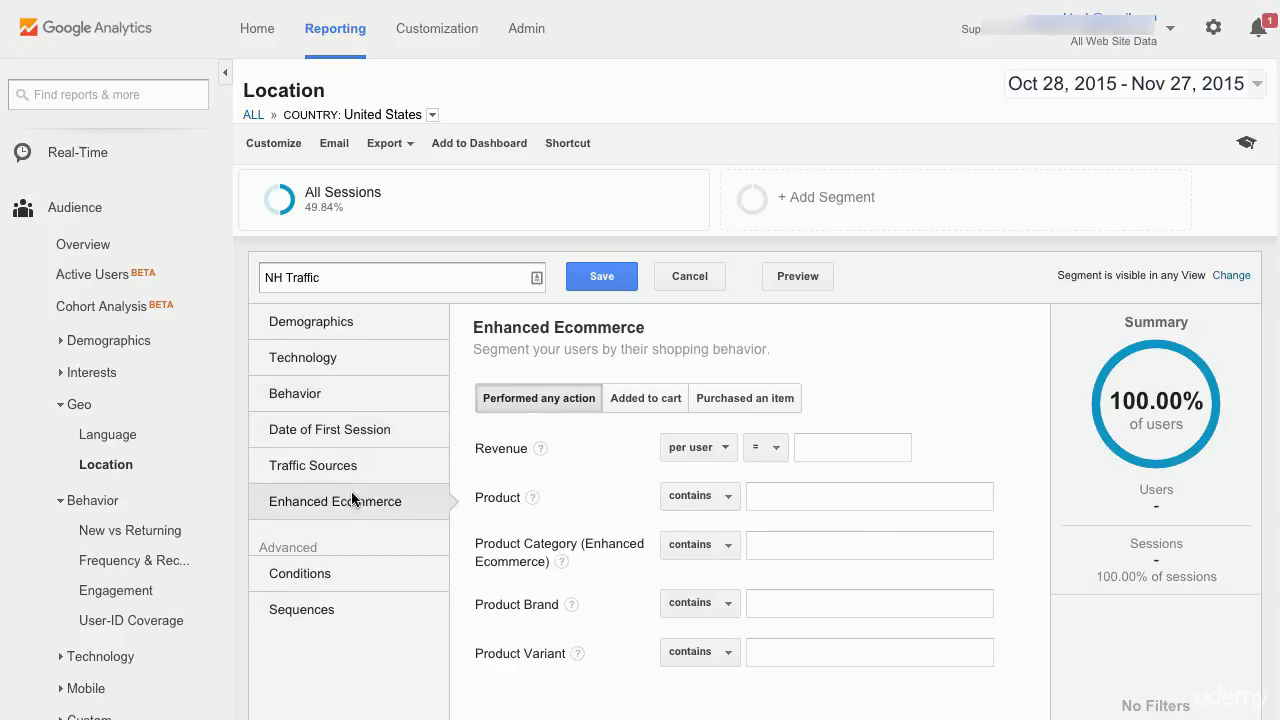
{"action": "left_click", "coordinate": [351, 323]}
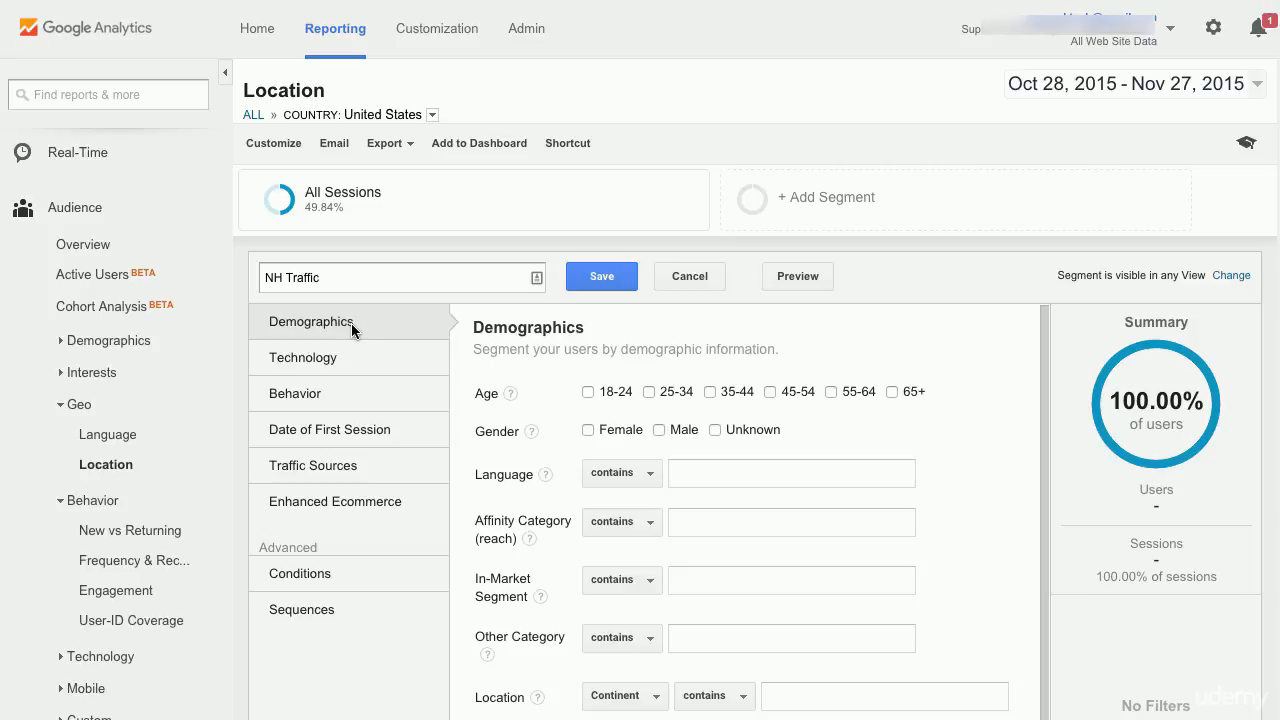
- Set the segment's location condition to Country exactly matches United States
{"action": "scroll", "coordinate": [500, 566], "scroll_direction": "down", "scroll_amount": 1}
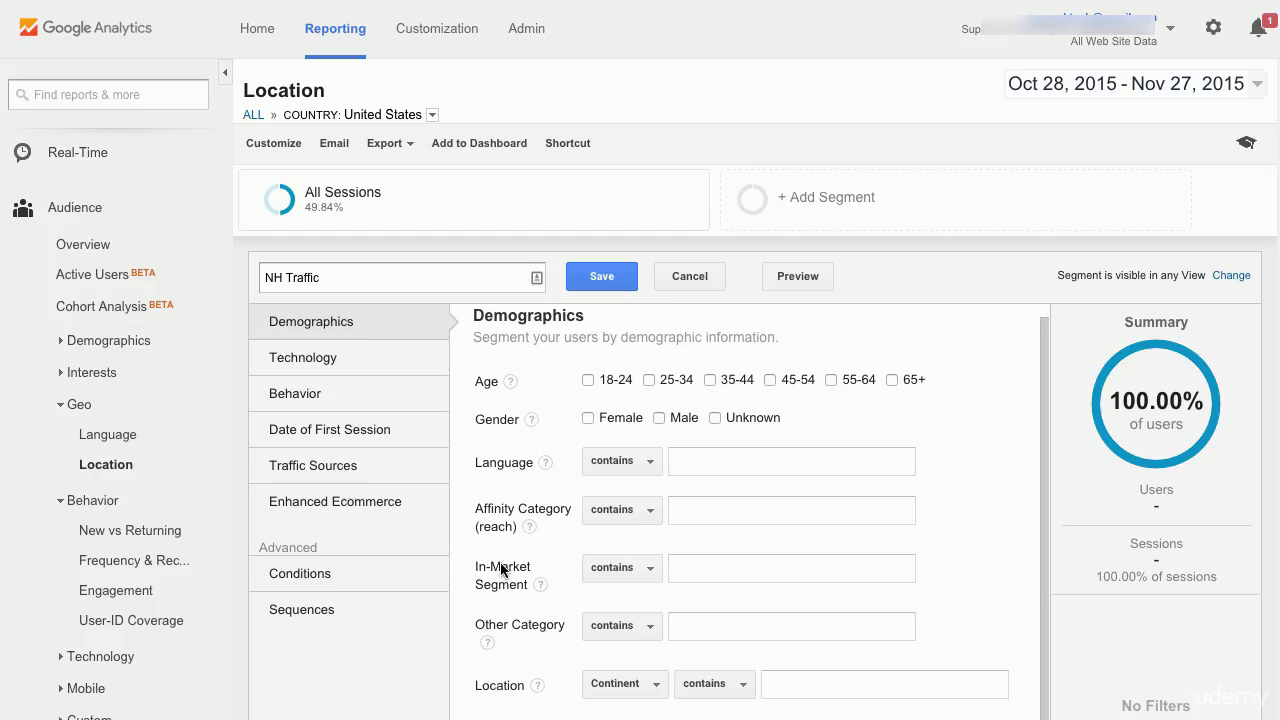
{"action": "left_click", "coordinate": [642, 684]}
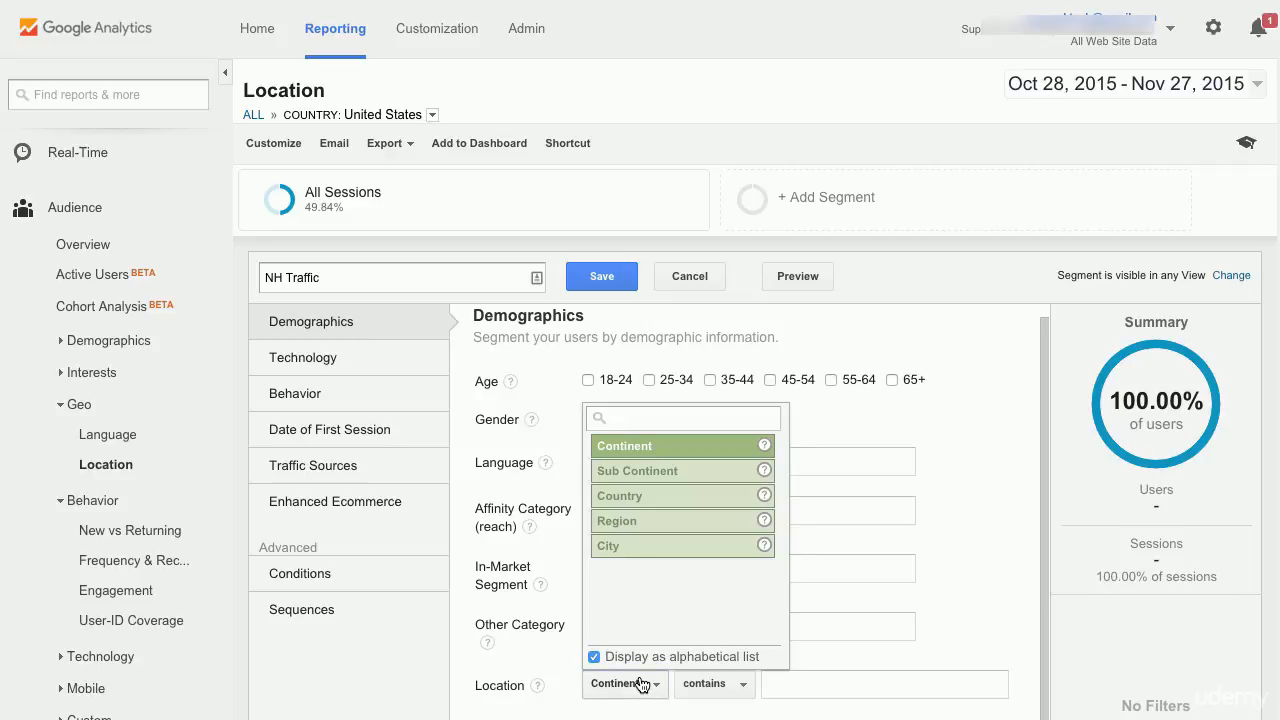
{"action": "left_click", "coordinate": [670, 495]}
{"action": "left_click", "coordinate": [772, 677]}
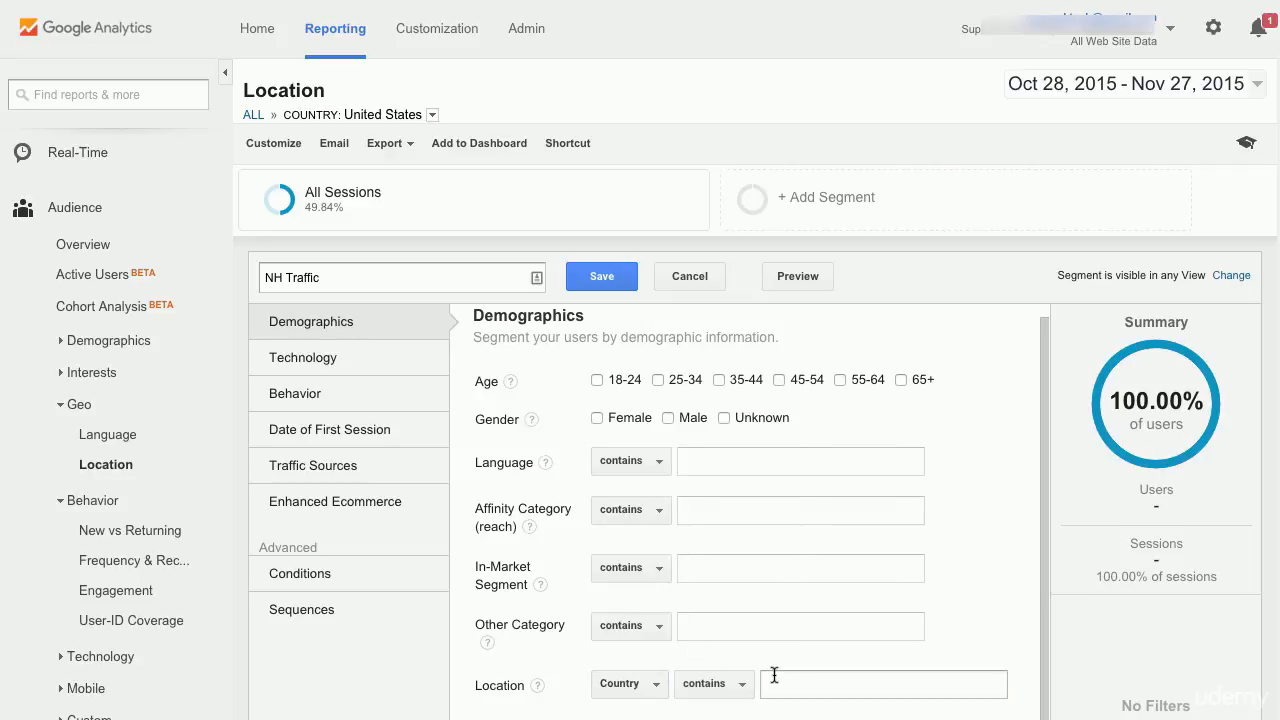
{"action": "type", "text": "Un"}
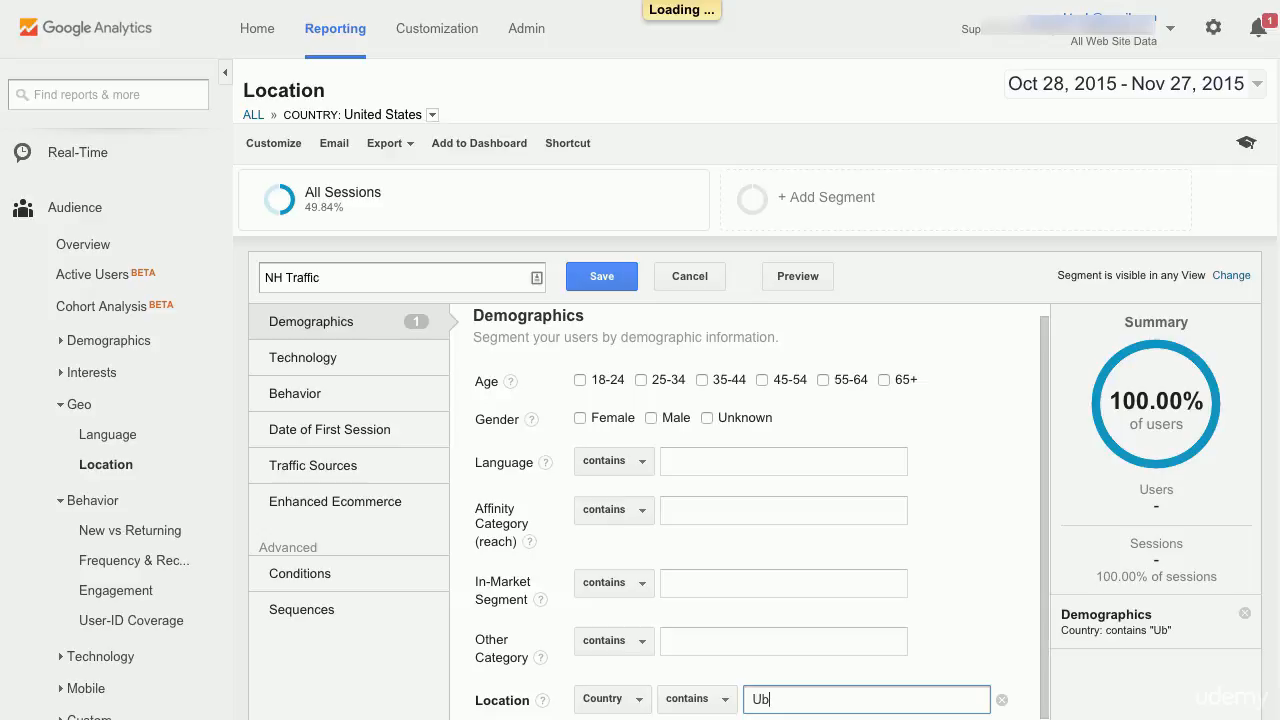
{"action": "type", "text": "ited"}
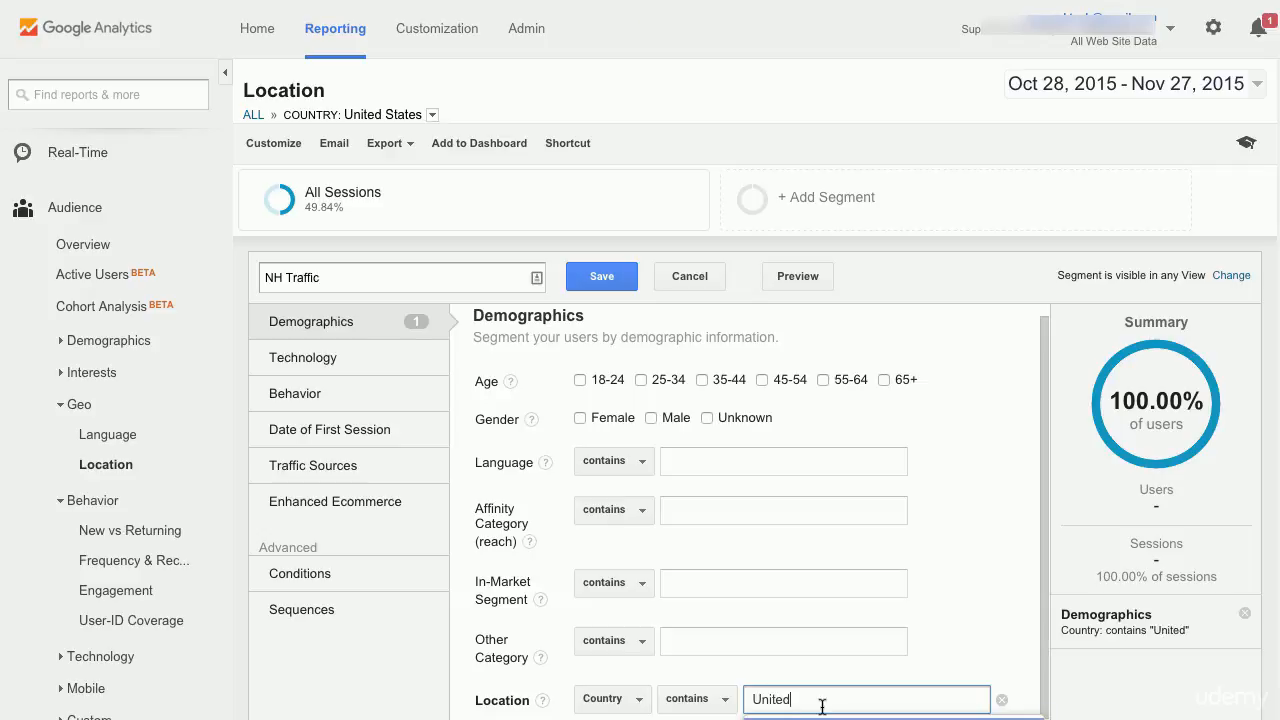
{"action": "scroll", "coordinate": [834, 562], "scroll_direction": "down", "scroll_amount": 3}
{"action": "type", "text": "St"}
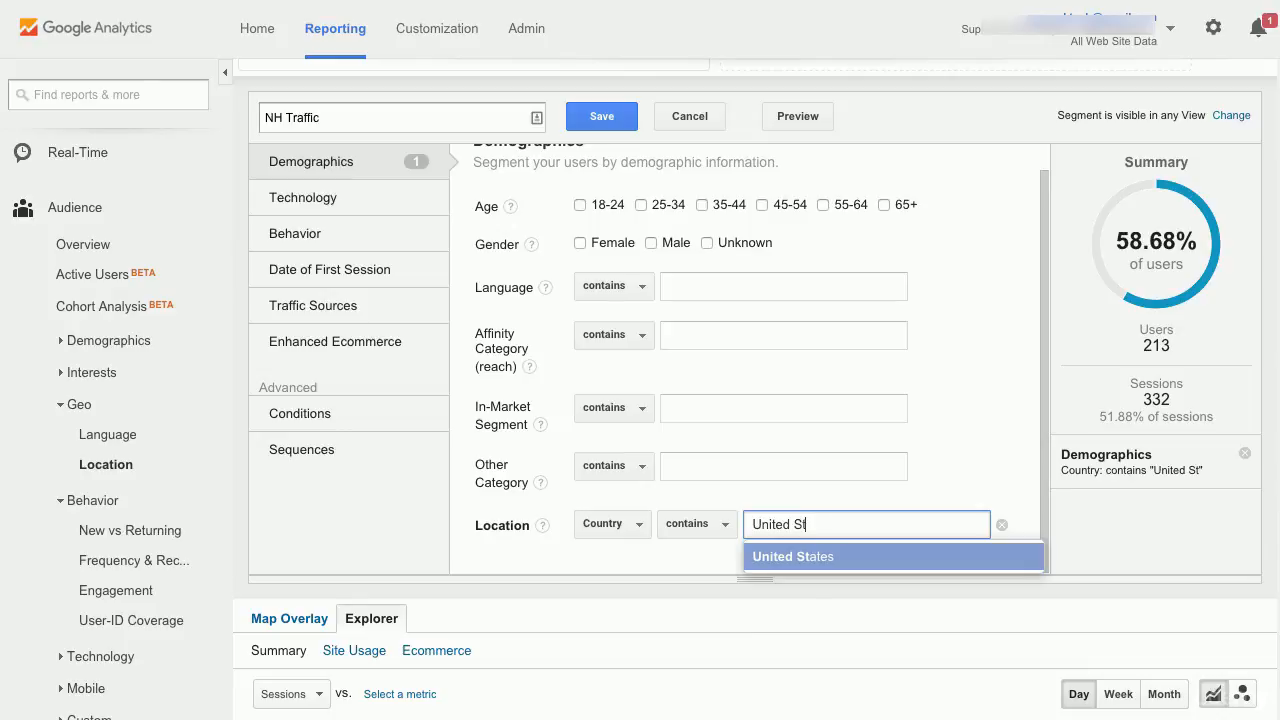
{"action": "left_click", "coordinate": [794, 557]}
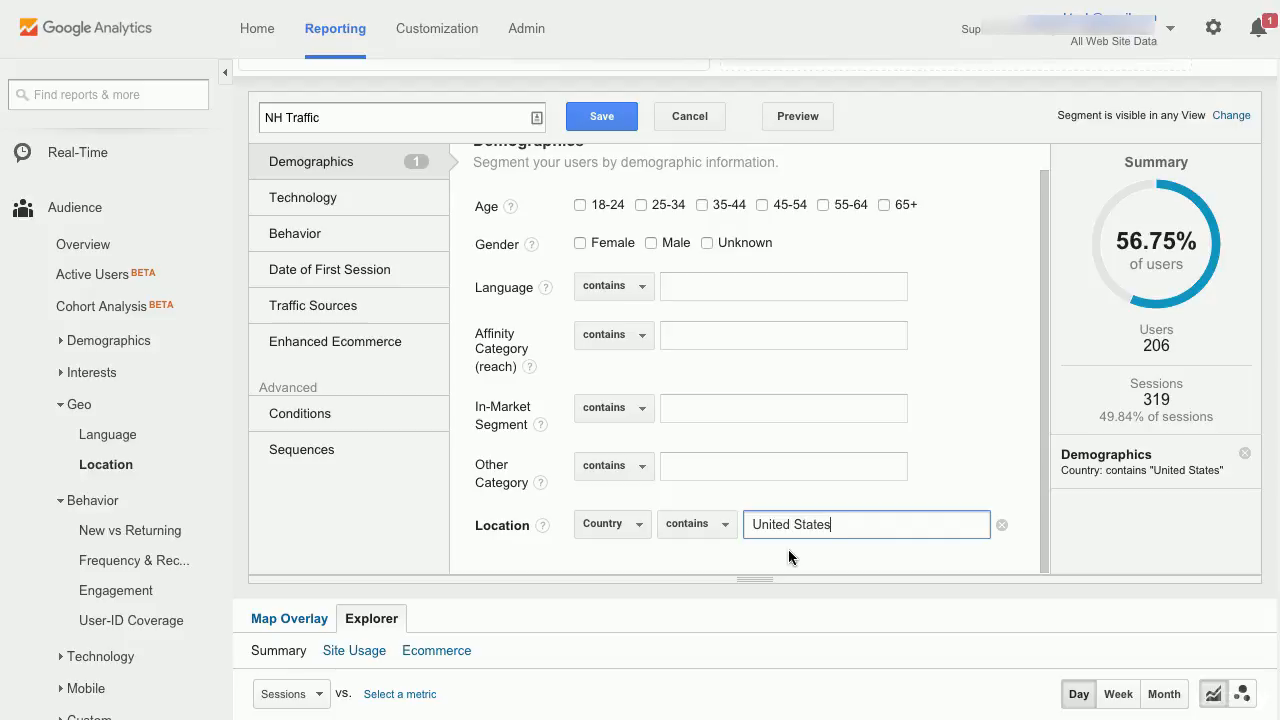
{"action": "left_click", "coordinate": [724, 528]}
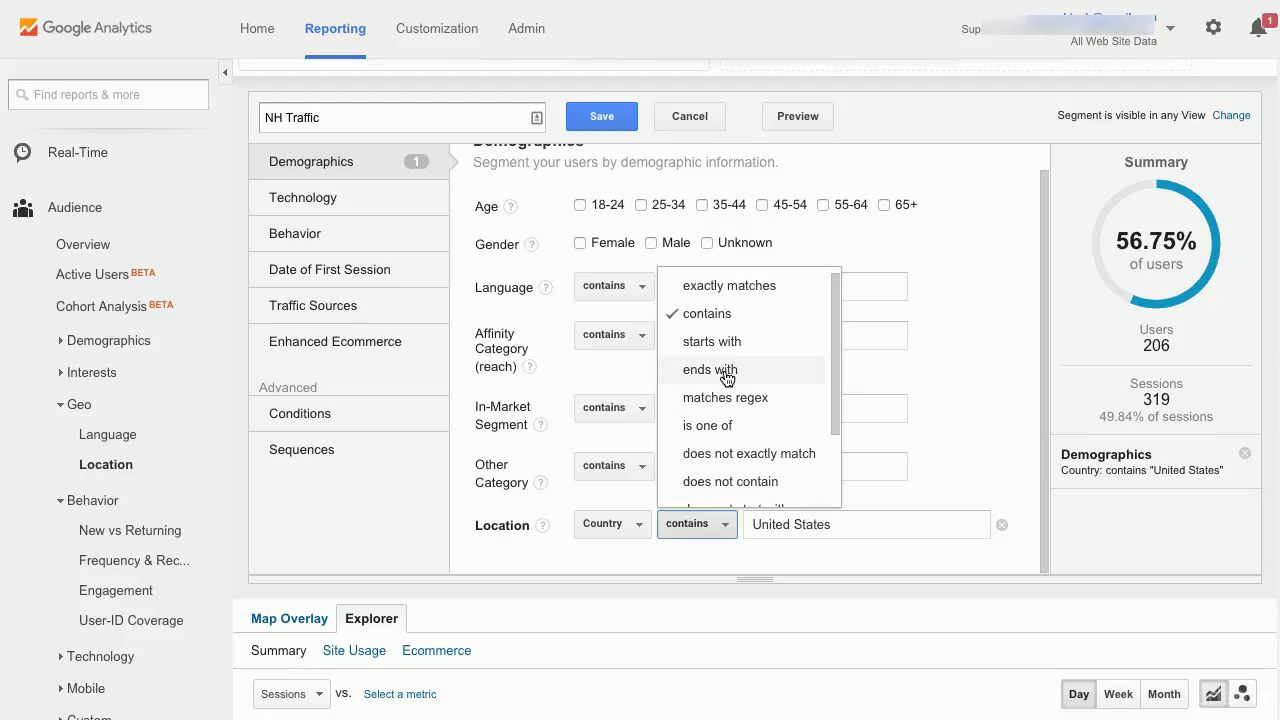
{"action": "left_click", "coordinate": [717, 287]}
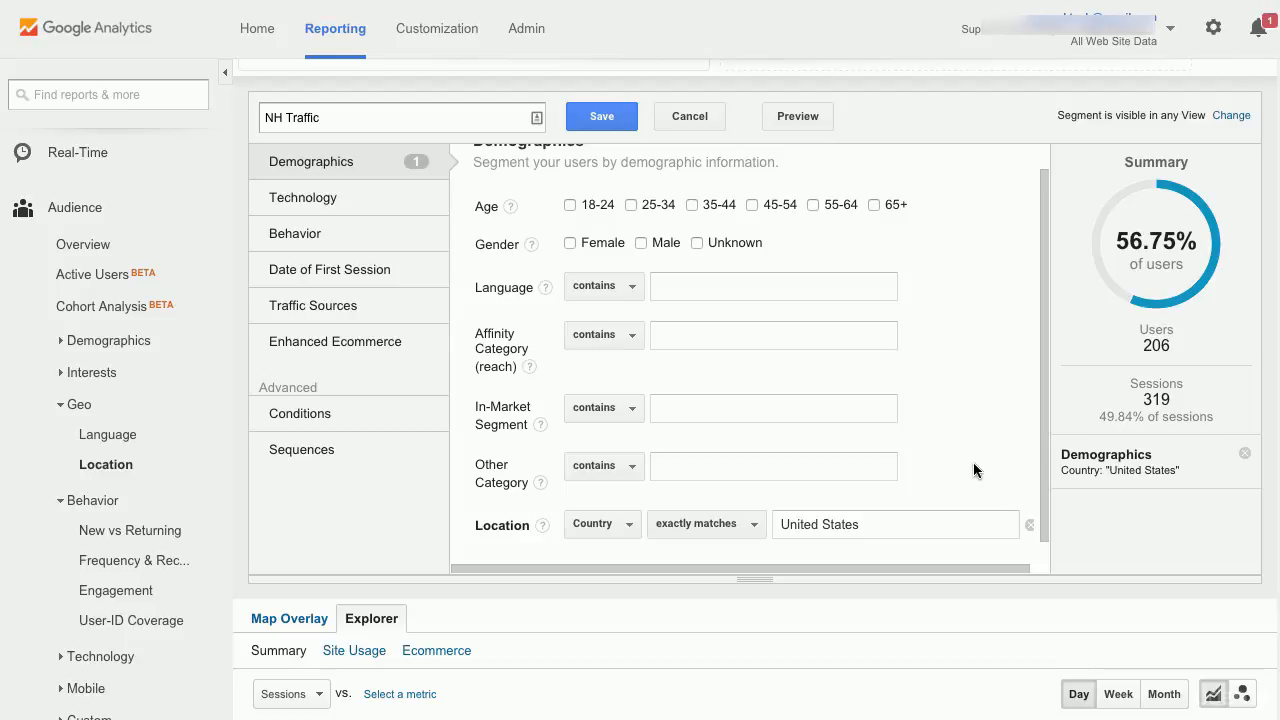
- Change the location condition to Region contains New Hampshire and save the segment
{"action": "left_click", "coordinate": [629, 525]}
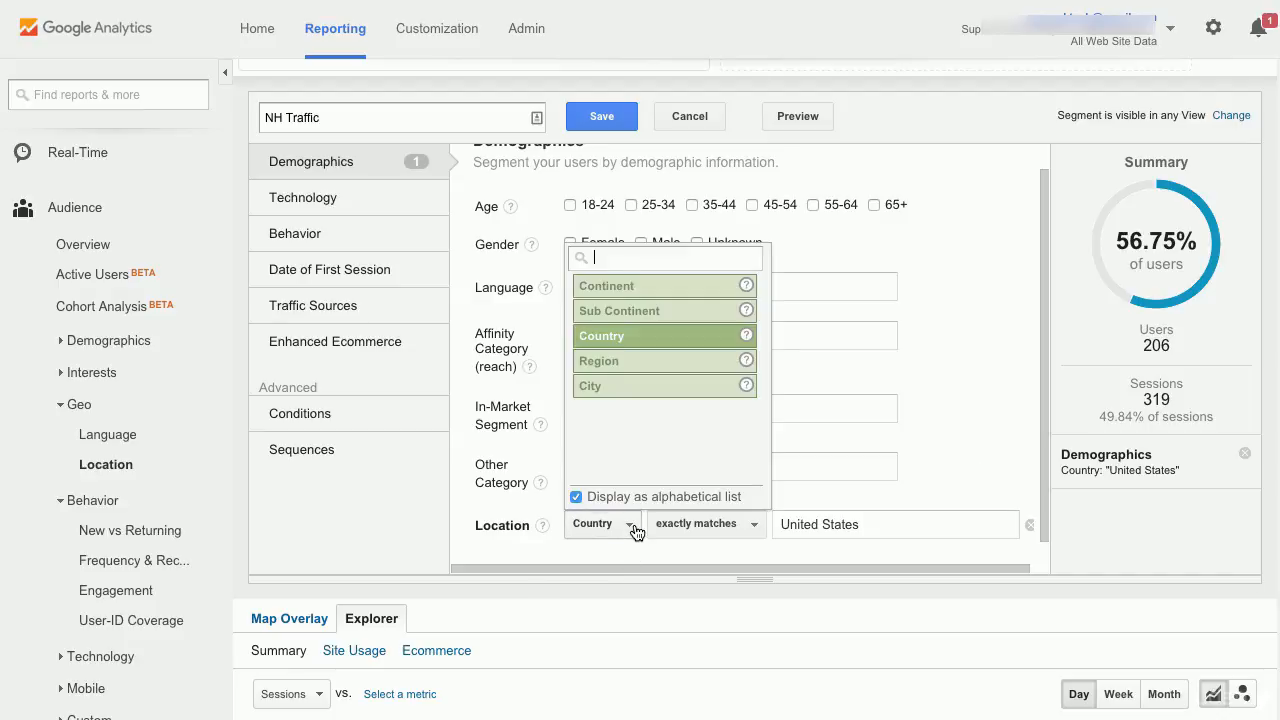
{"action": "left_click", "coordinate": [632, 368]}
{"action": "left_click", "coordinate": [781, 514]}
{"action": "type", "text": "New"}
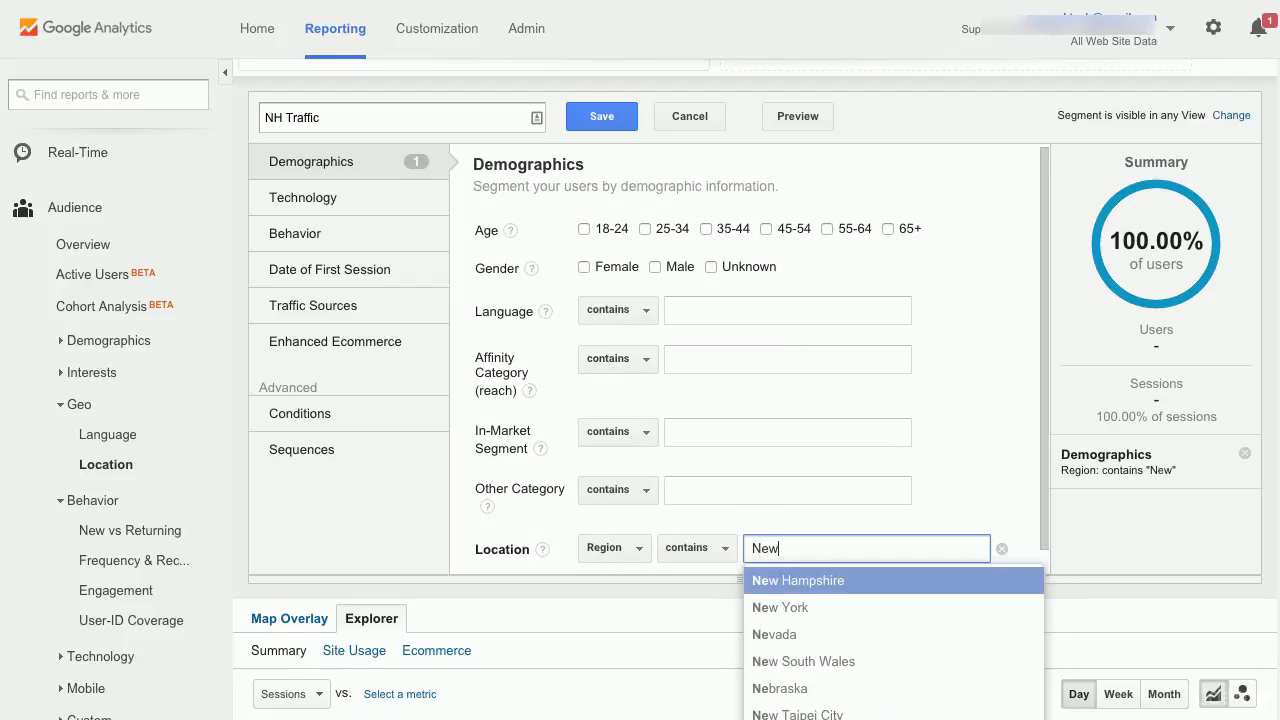
{"action": "left_click", "coordinate": [816, 579]}
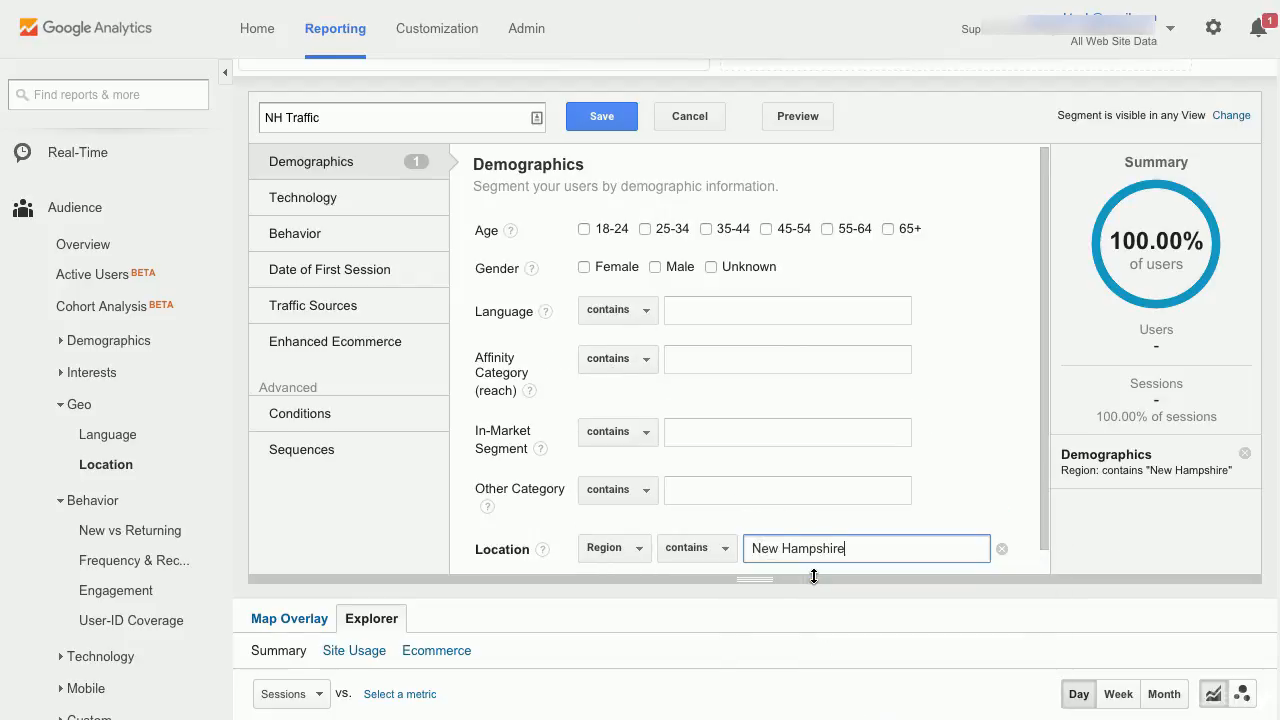
{"action": "left_click", "coordinate": [1023, 562]}
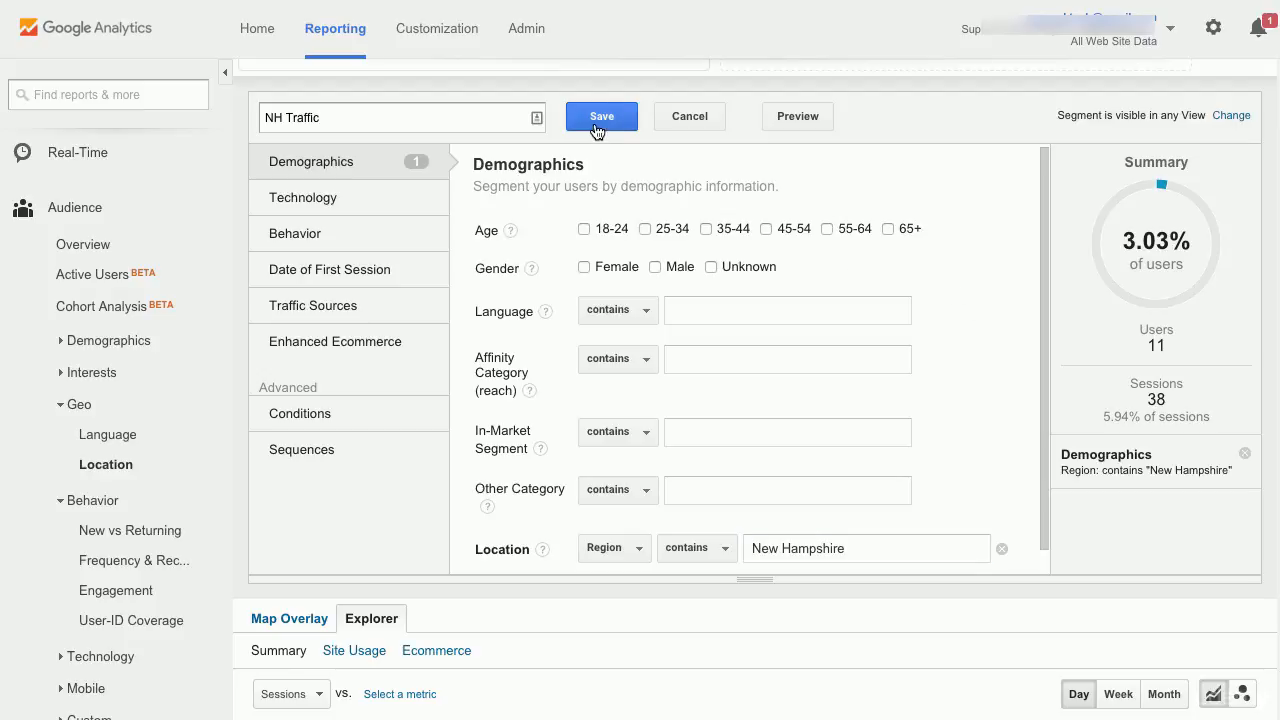
{"action": "left_click", "coordinate": [597, 128]}
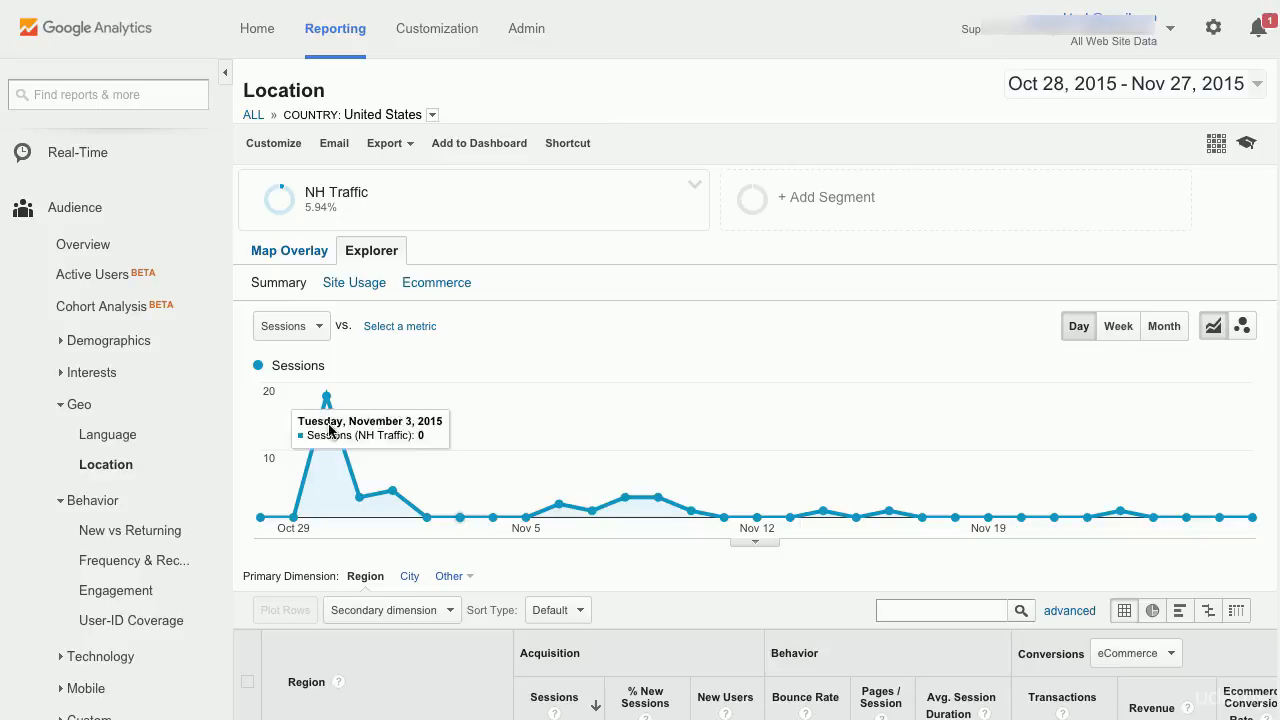
- Open the New vs Returning behavior report with the NH Traffic segment applied
{"action": "left_click", "coordinate": [119, 530]}
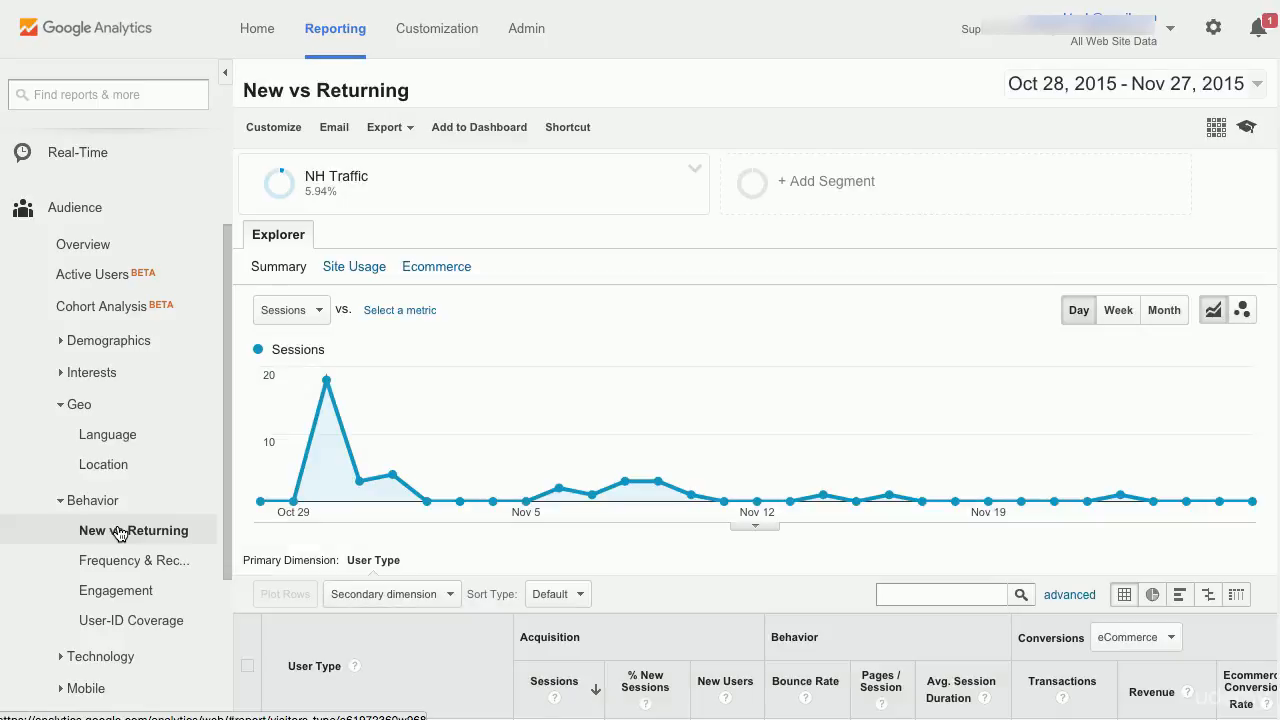
- Remove the NH Traffic segment from the New vs Returning report and review the unsegmented user type table
{"action": "scroll", "coordinate": [440, 500], "scroll_direction": "down", "scroll_amount": 2}
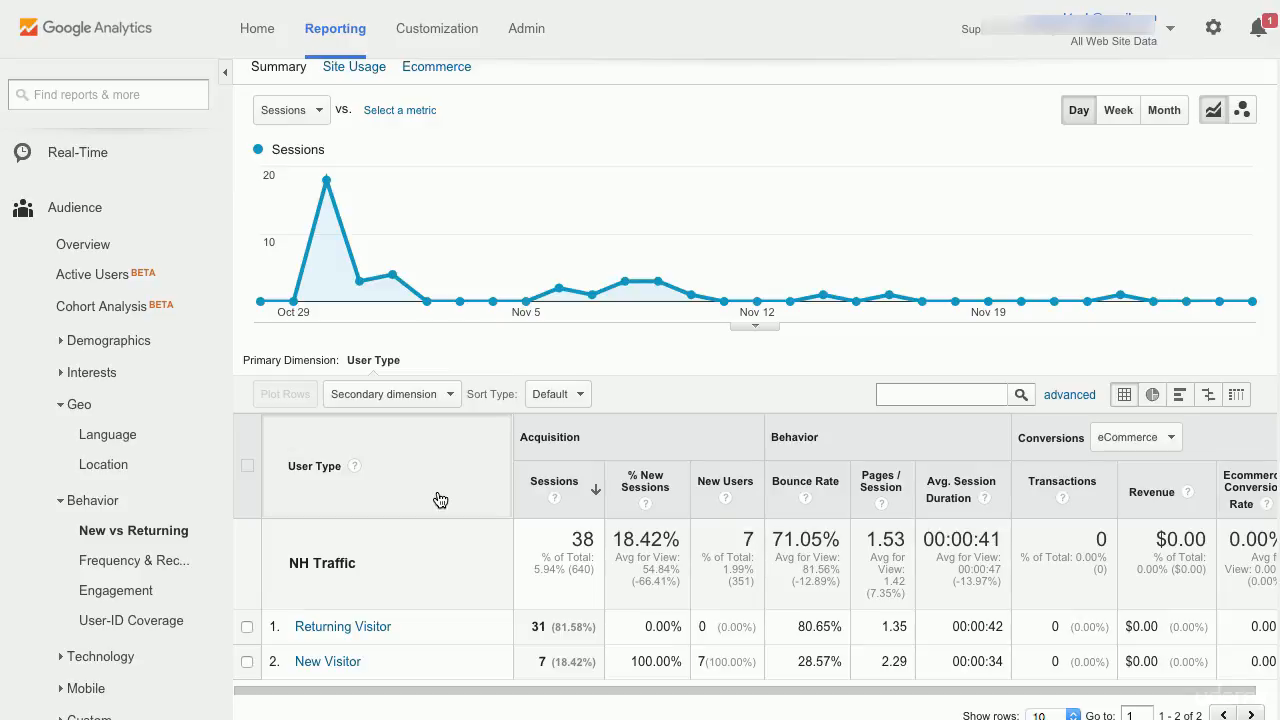
{"action": "scroll", "coordinate": [440, 500], "scroll_direction": "up", "scroll_amount": 1}
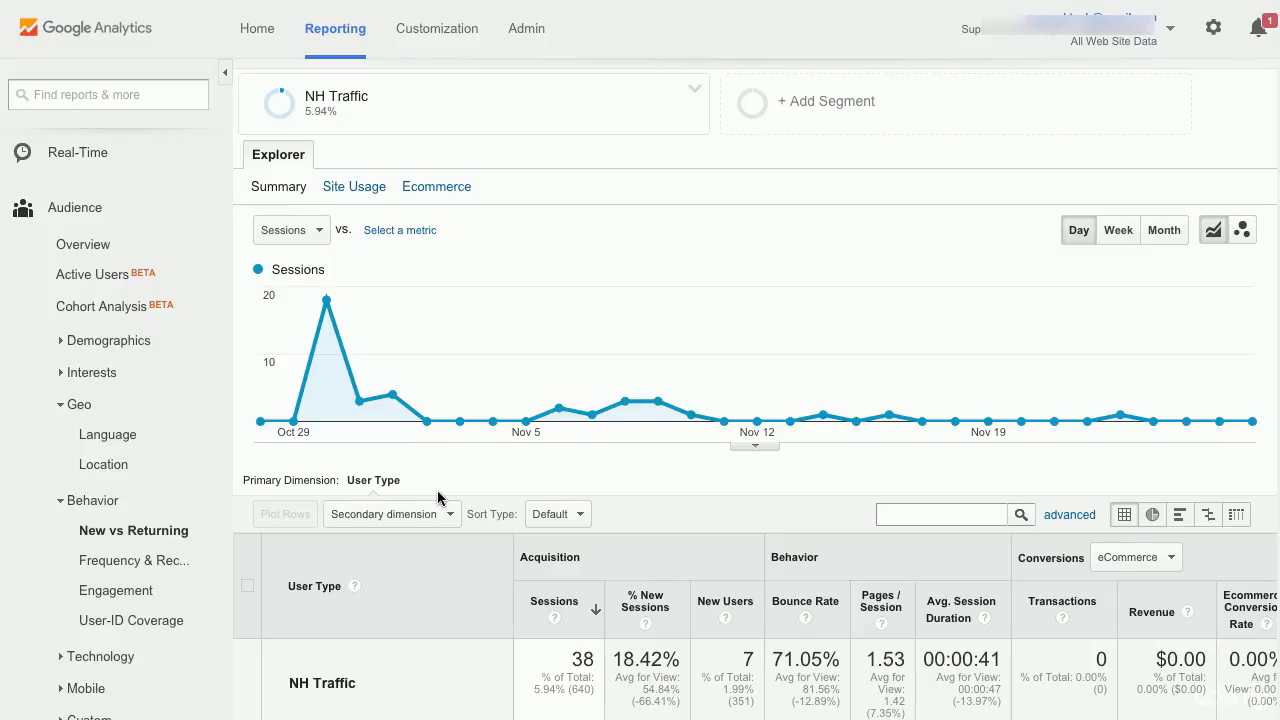
{"action": "scroll", "coordinate": [440, 480], "scroll_direction": "down", "scroll_amount": 2}
{"action": "scroll", "coordinate": [447, 414], "scroll_direction": "up", "scroll_amount": 3}
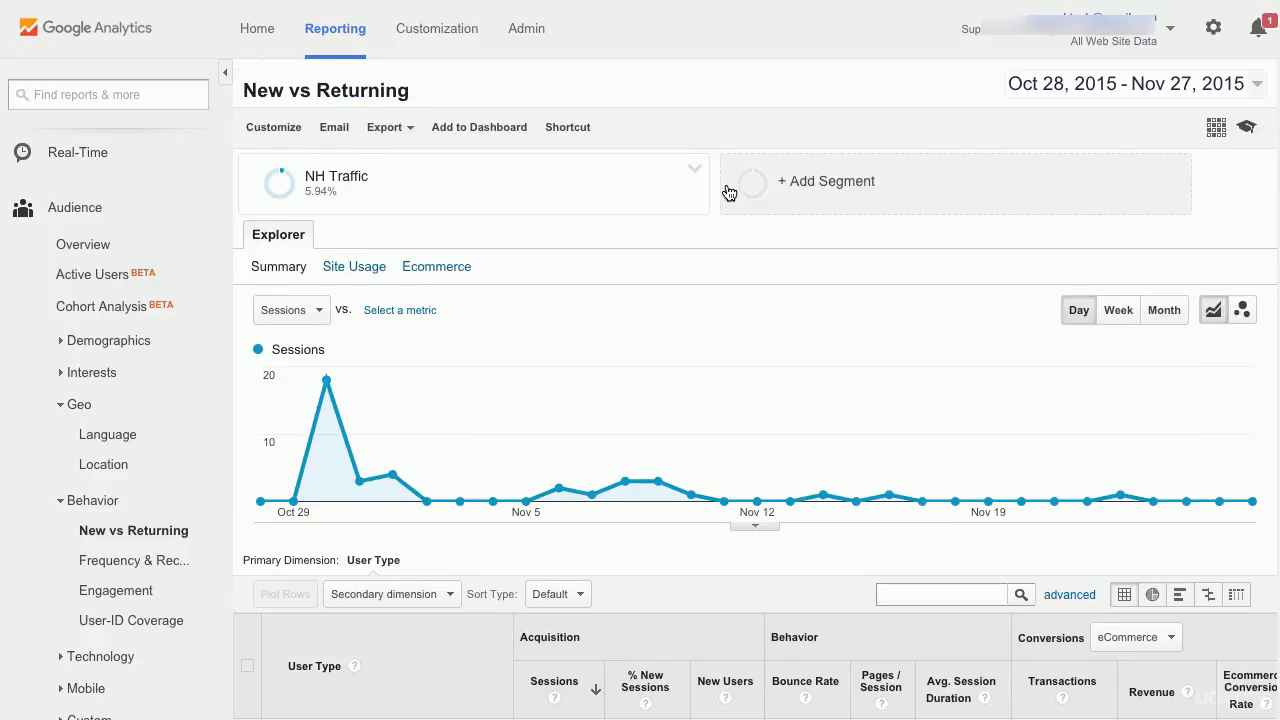
{"action": "left_click", "coordinate": [695, 170]}
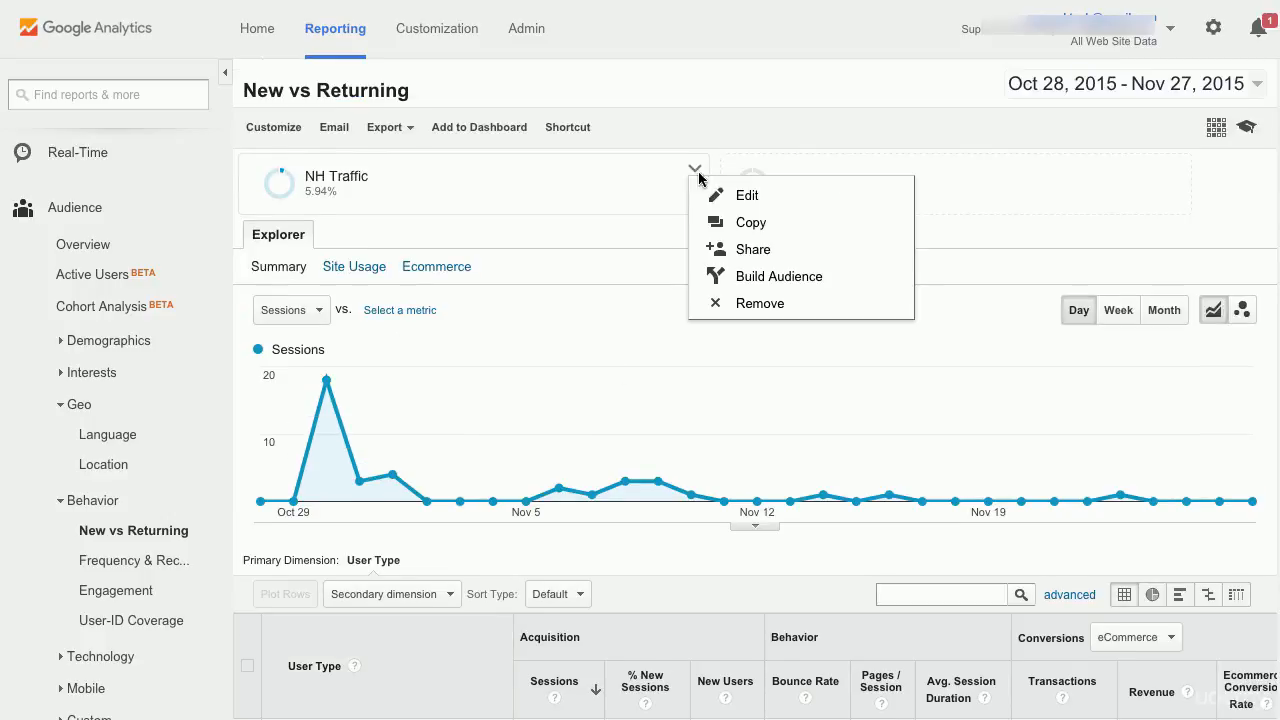
{"action": "left_click", "coordinate": [742, 304]}
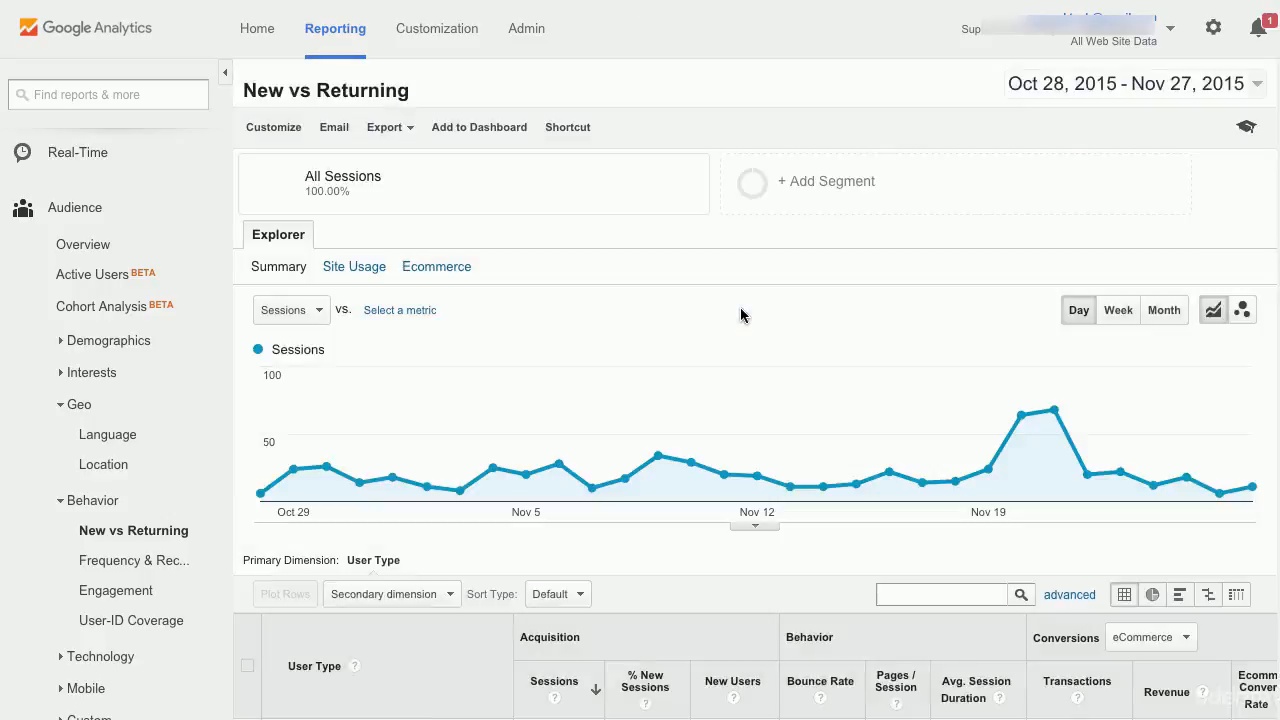
{"action": "scroll", "coordinate": [741, 314], "scroll_direction": "down", "scroll_amount": 2}
{"action": "scroll", "coordinate": [741, 314], "scroll_direction": "down", "scroll_amount": 1}
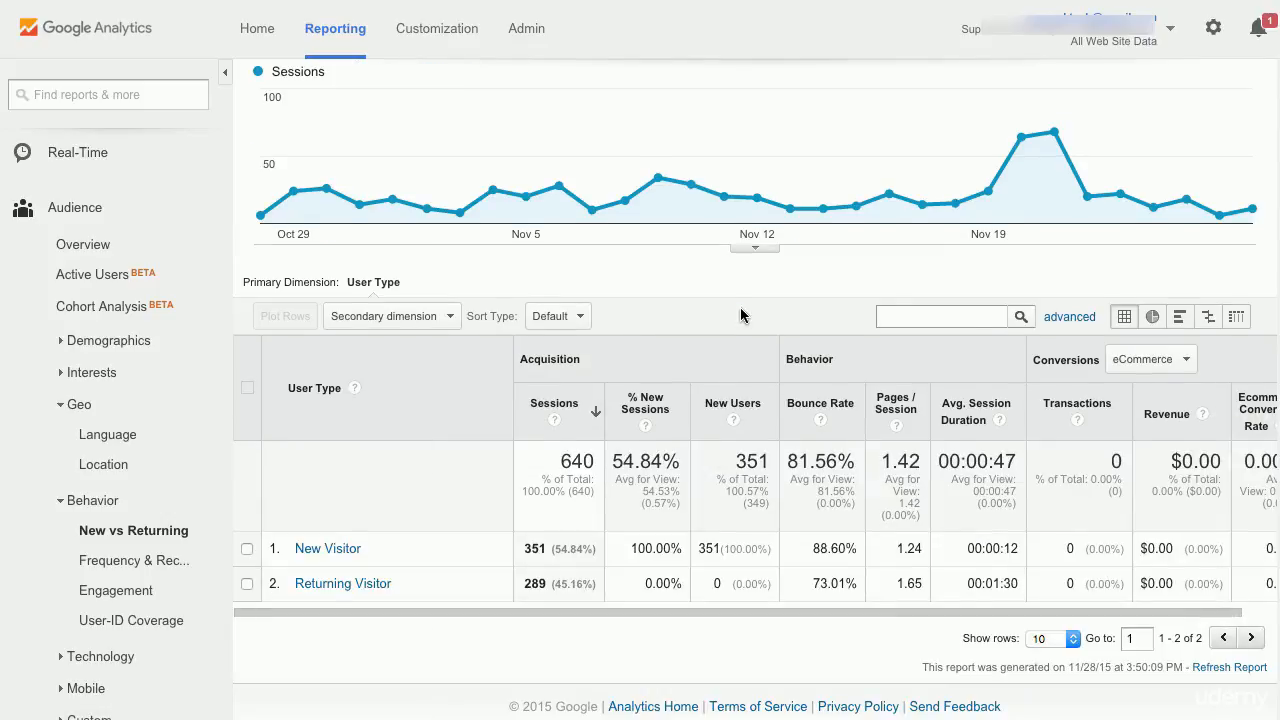